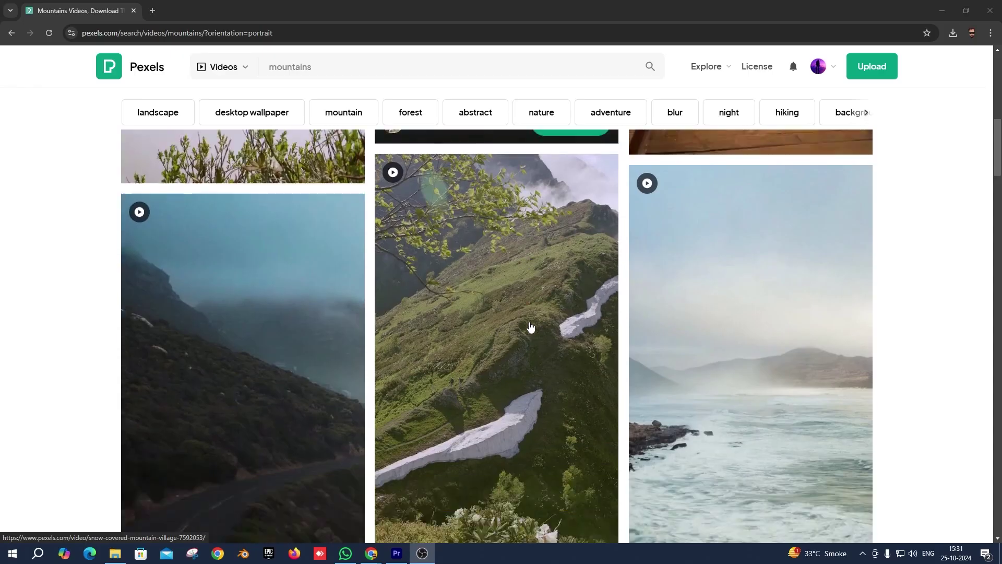
Scroll further down through the Pexels portrait mountain video results
scroll(531, 327, "down", 5)
scroll(531, 327, "down", 6)
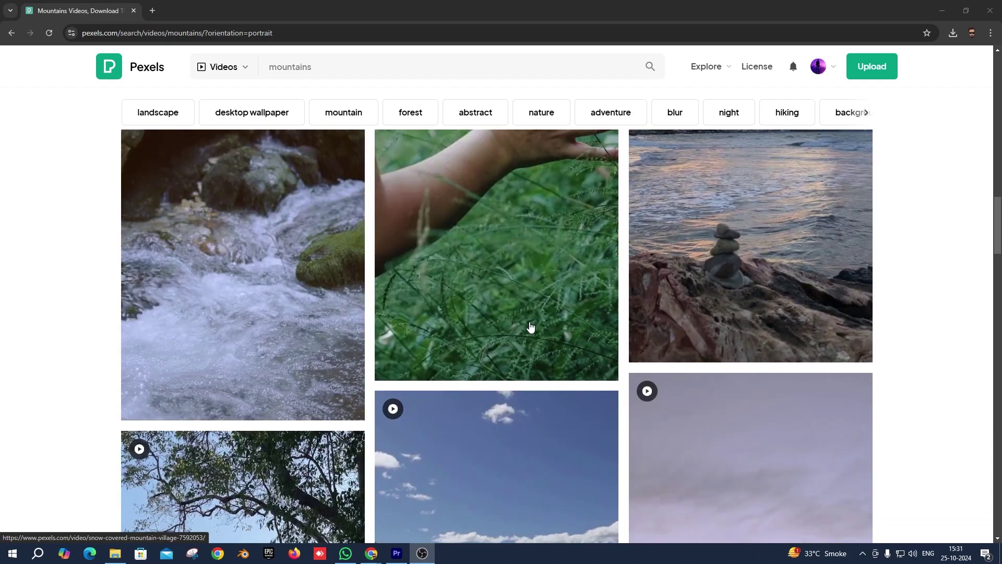
scroll(530, 327, "down", 5)
scroll(530, 327, "down", 3)
scroll(531, 327, "down", 2)
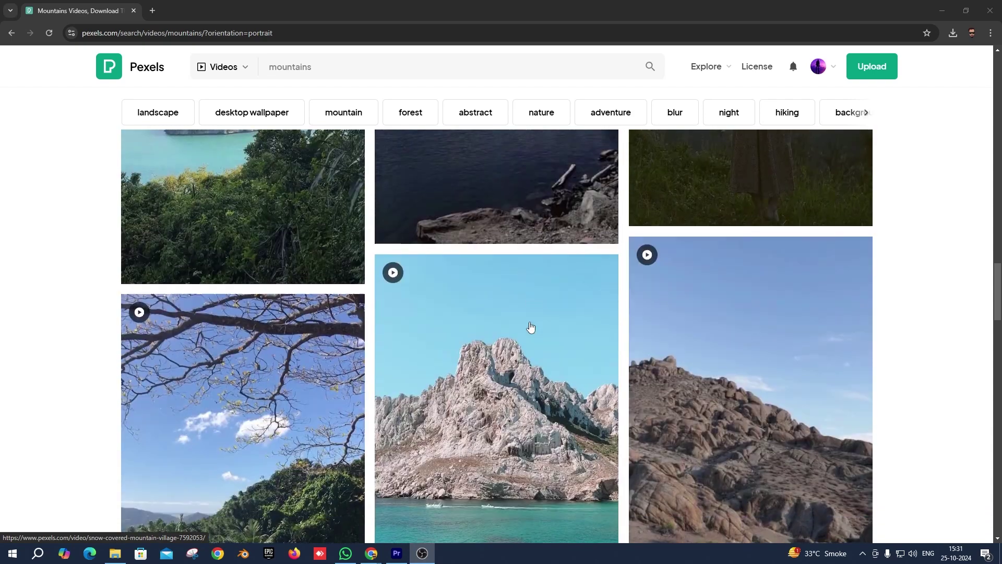
scroll(530, 327, "down", 5)
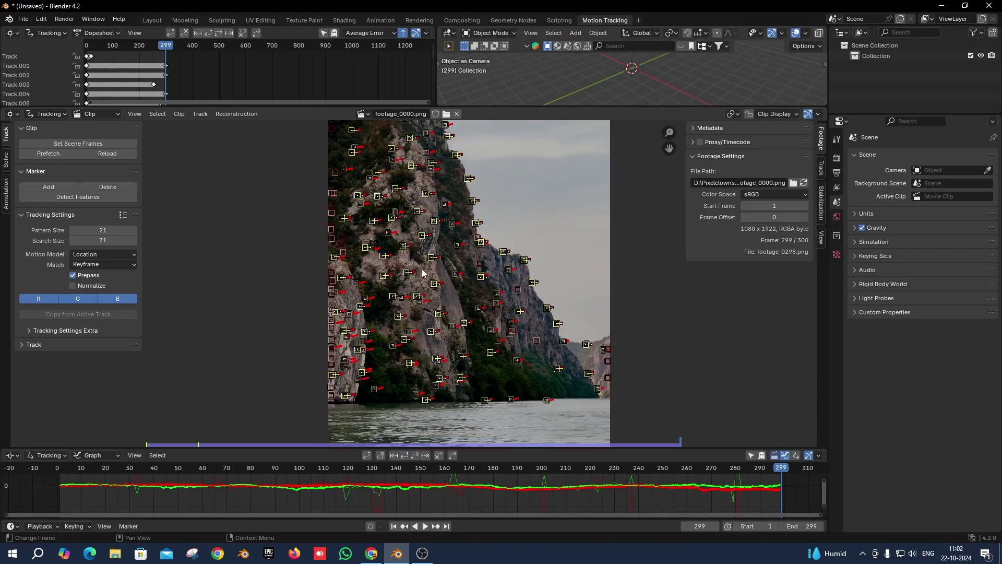
Enlarge the graph area and add a new VFX Motion Tracking workspace
scroll(637, 376, "down", 3)
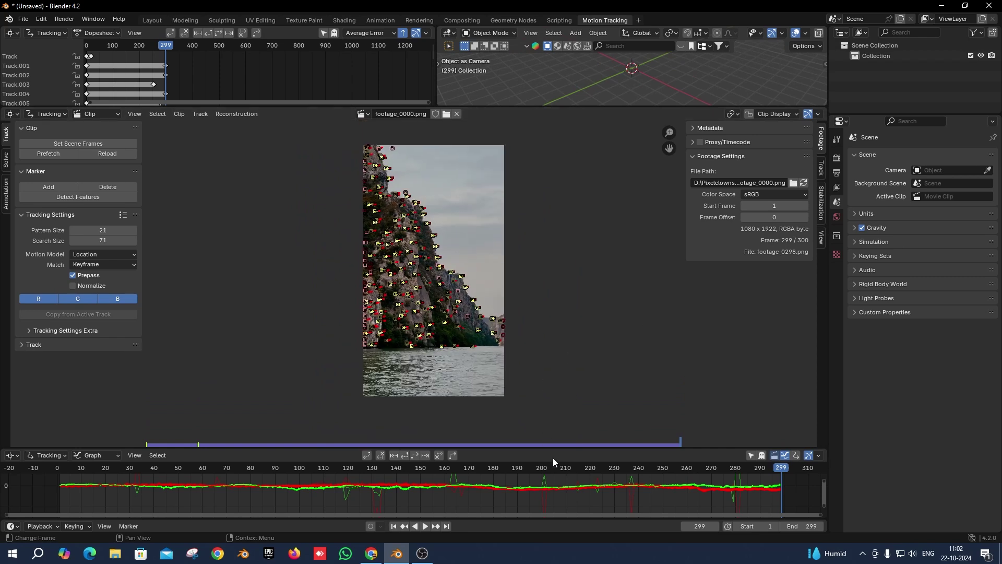
left_click_drag(560, 450, 560, 343)
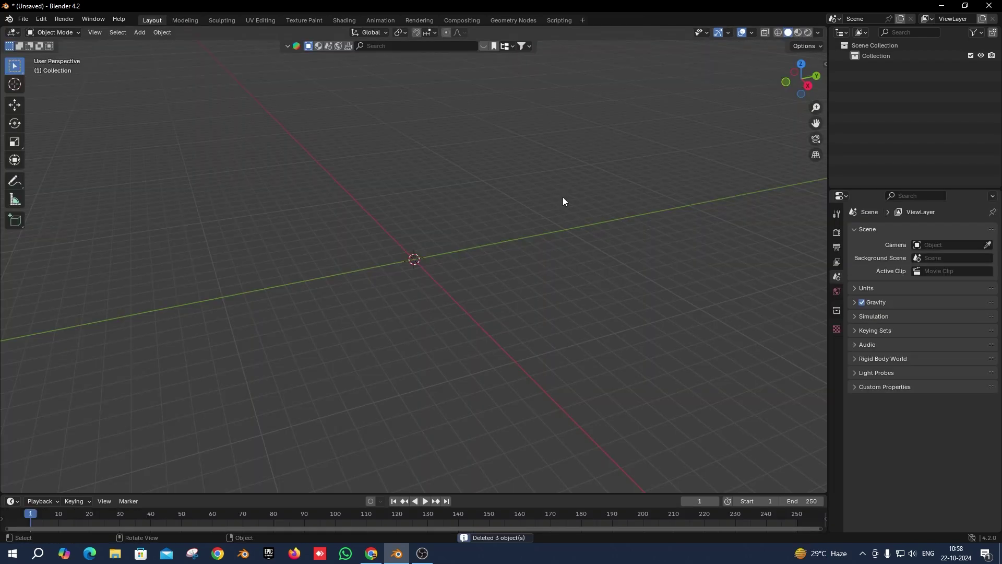
left_click(582, 20)
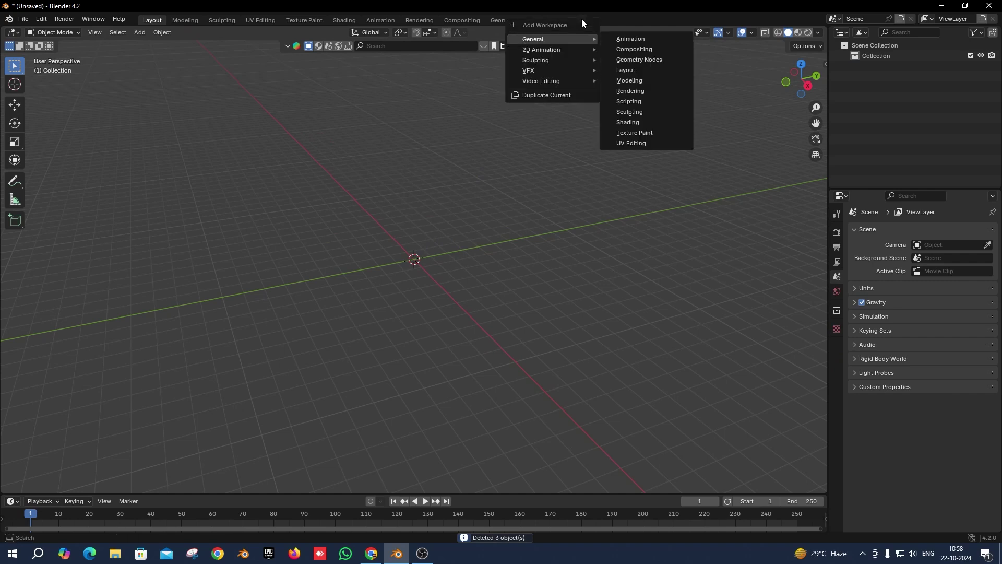
mouse_move(541, 70)
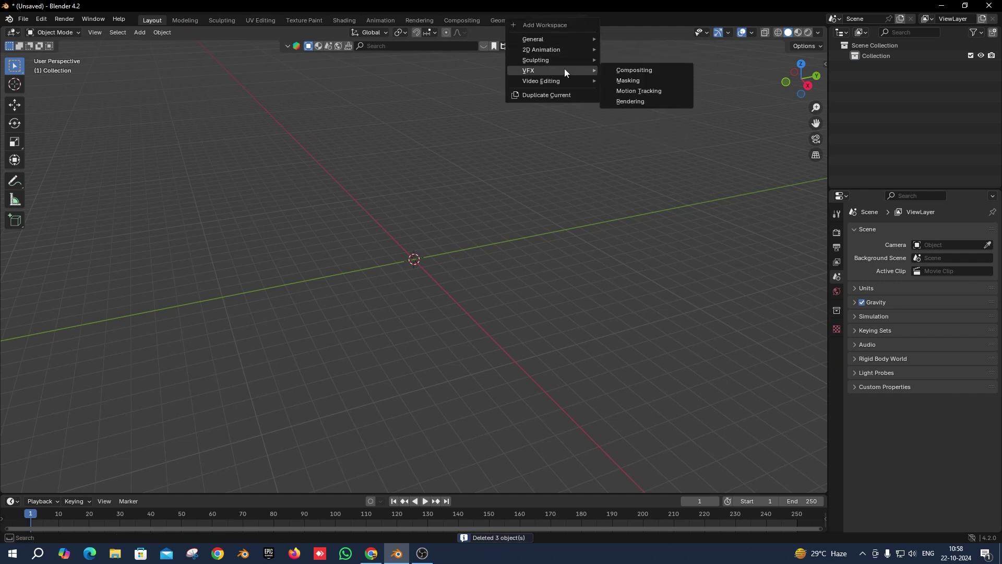
left_click(641, 93)
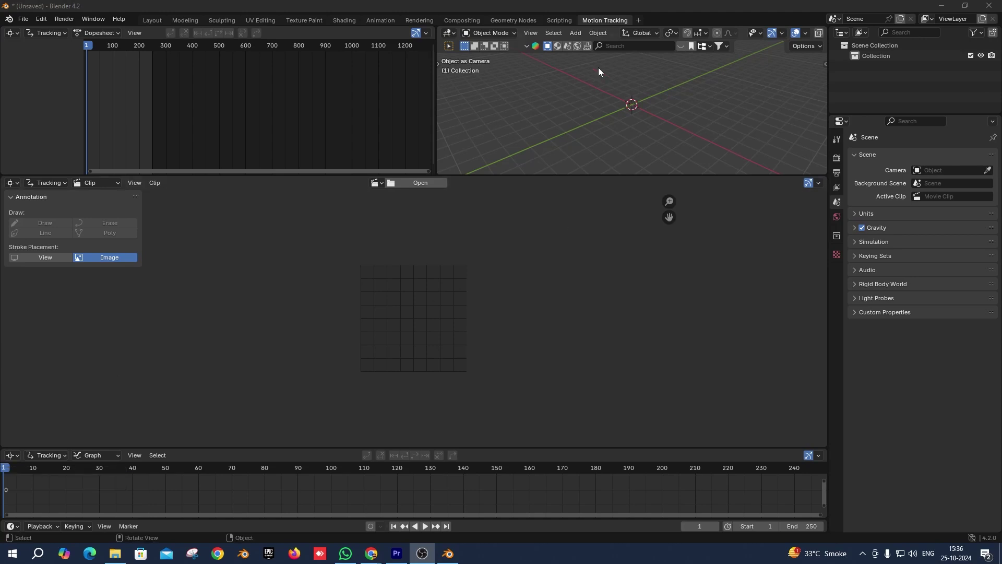
Load the footage_0000.png image sequence as the tracking clip
left_click(415, 183)
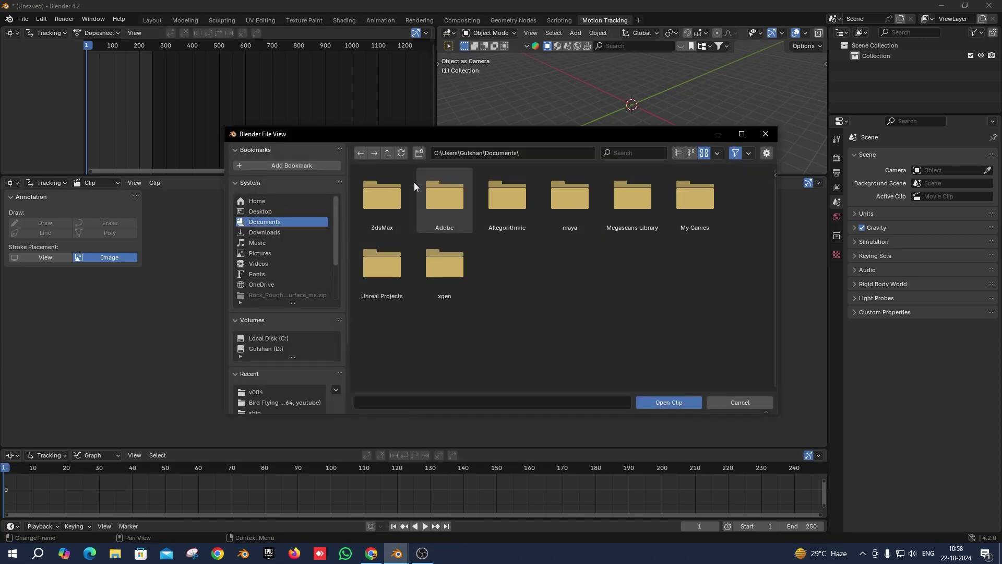
double_click(389, 206)
left_click(392, 208)
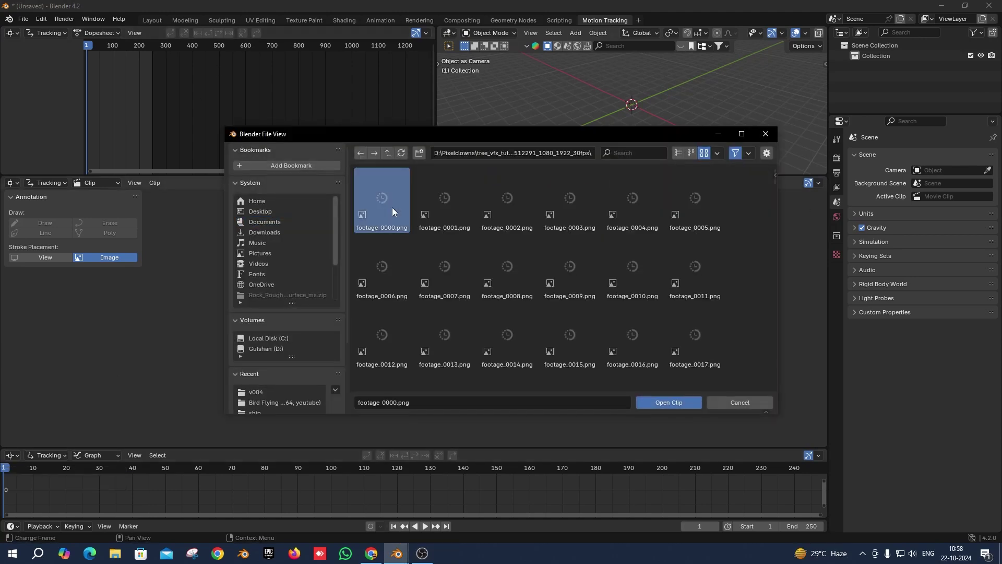
left_click(677, 403)
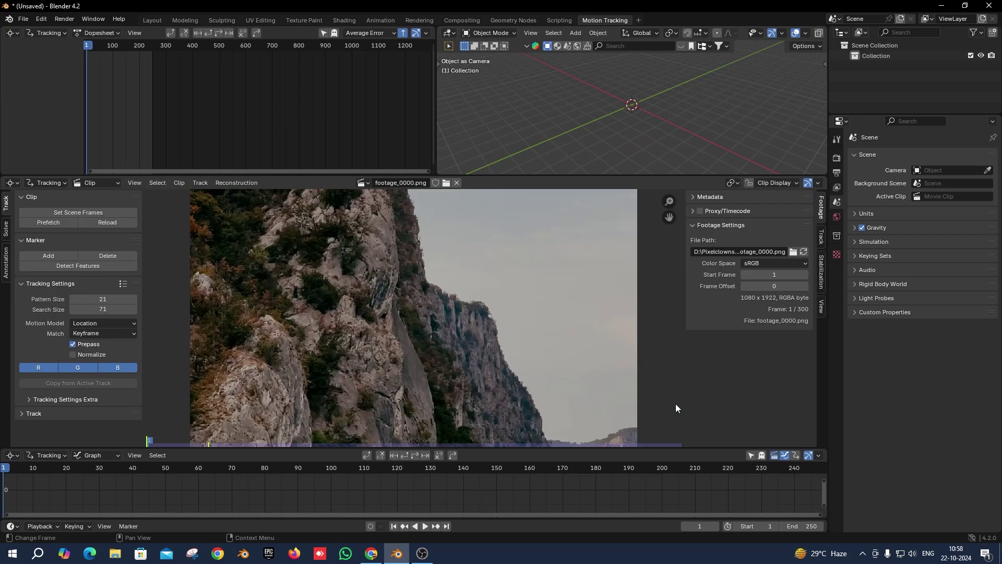
Set the scene end frame to 299, check frame 231, and prefetch the clip frames
key("f")
left_click(813, 526)
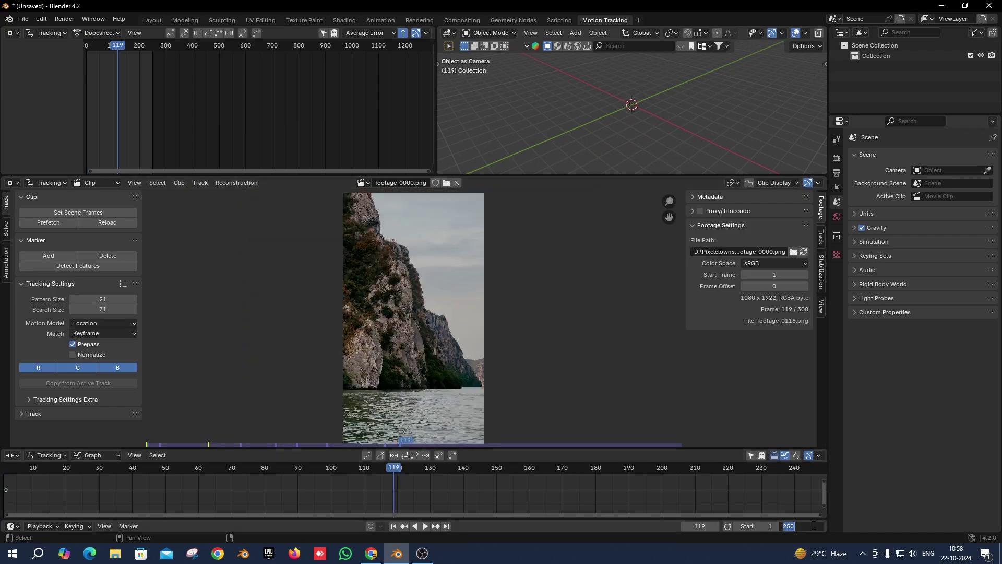
type("29")
key("Return")
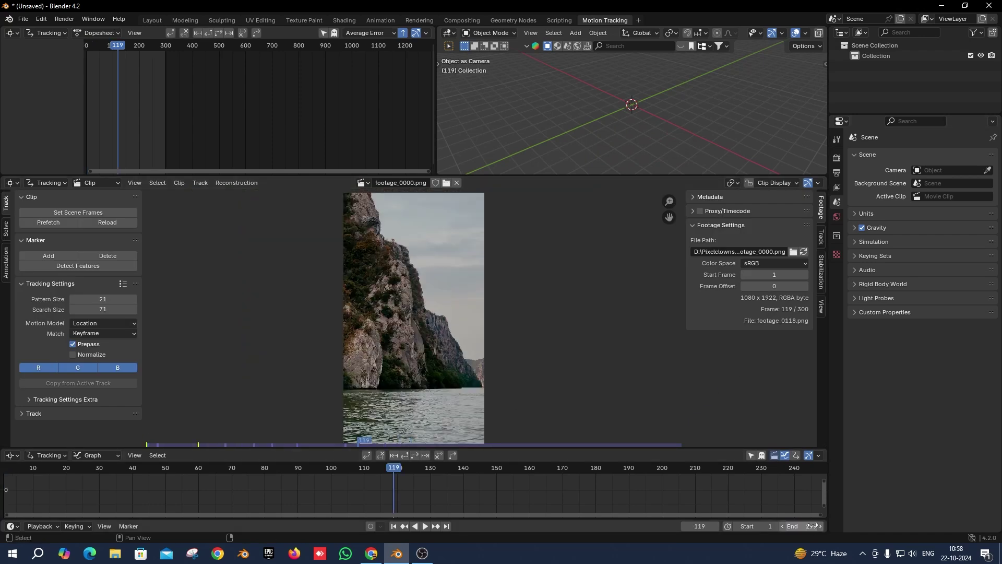
scroll(575, 490, "down", 3)
left_click(573, 479)
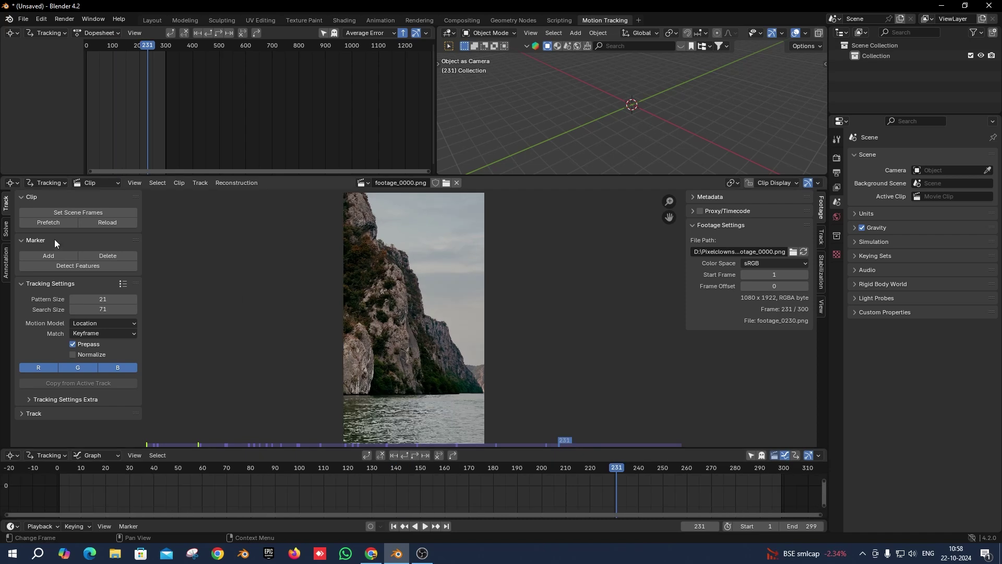
left_click(53, 223)
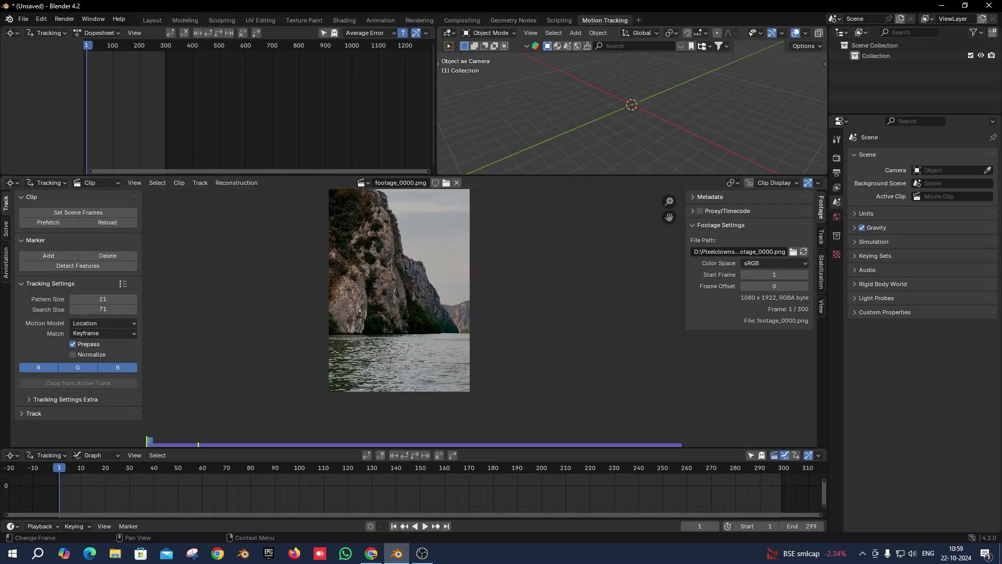
Outline the river water with an annotation, then run Detect Features on the first frame
left_click(7, 257)
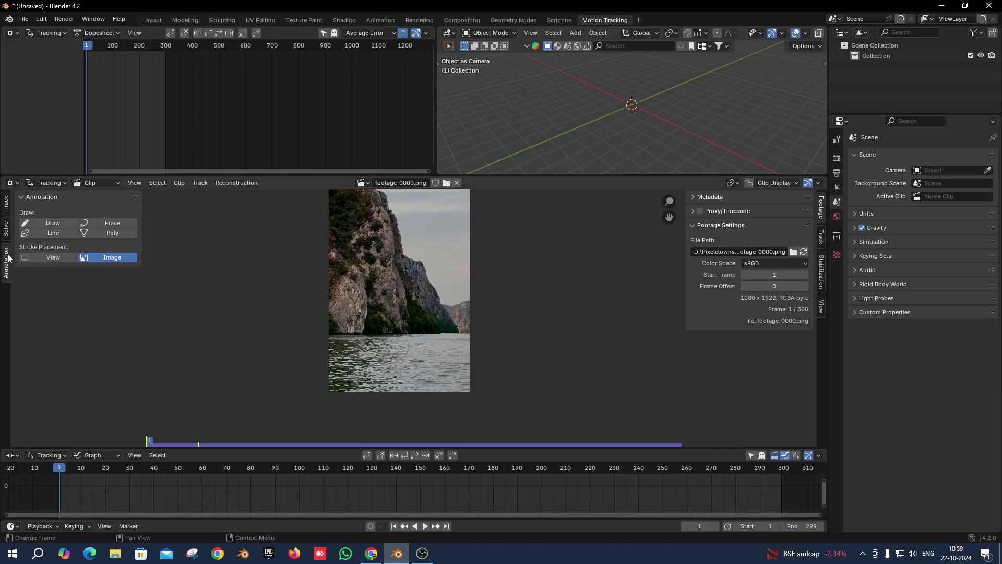
left_click(53, 223)
mouse_move(272, 291)
left_mouse_down()
mouse_move(308, 290)
mouse_move(261, 289)
left_mouse_up()
left_click(5, 204)
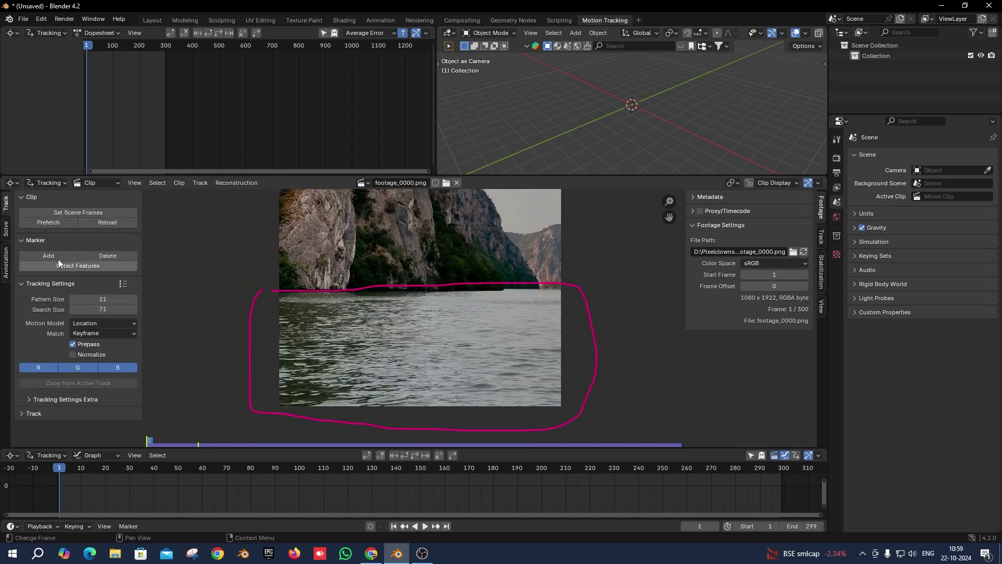
left_click(78, 268)
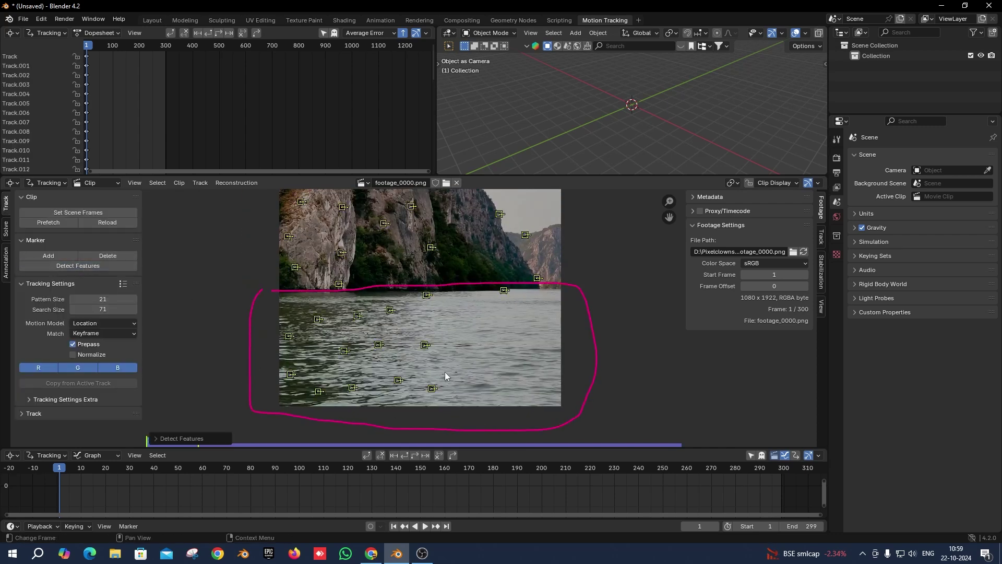
scroll(445, 371, "down", 3)
scroll(447, 372, "up", 3)
Set feature detection to Outside Annotated Area, threshold 0.1 and distance 70
left_click(164, 438)
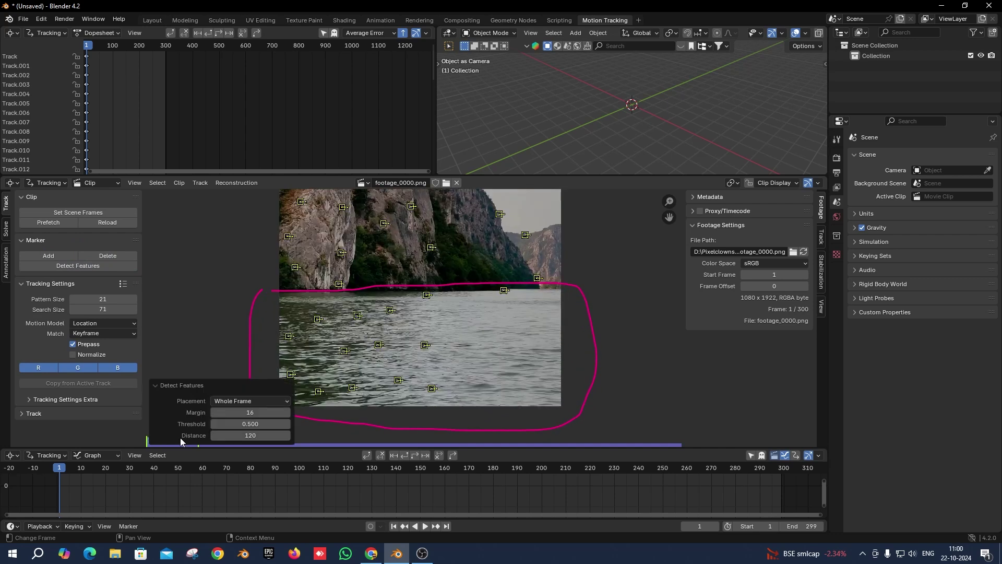
left_click(257, 401)
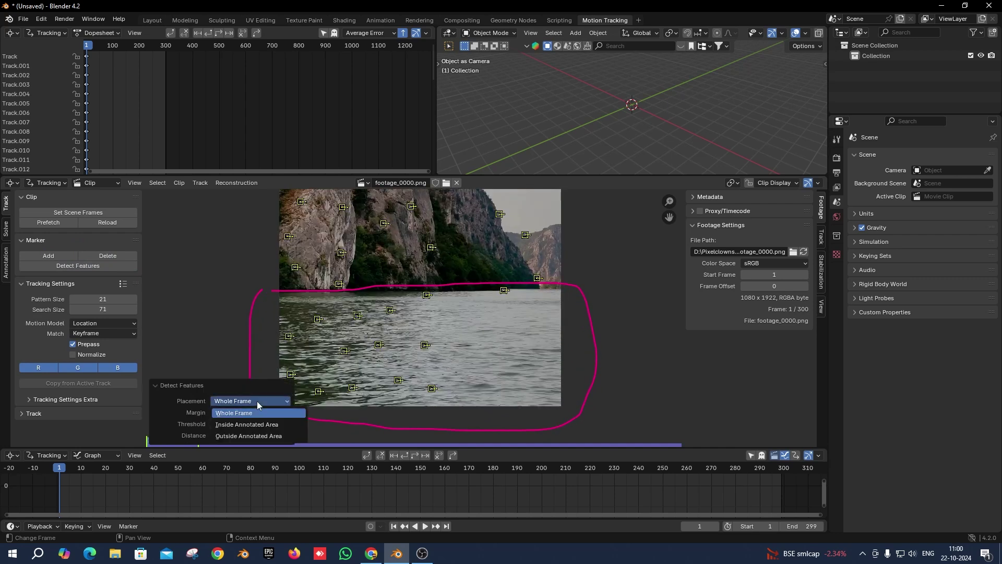
left_click(252, 437)
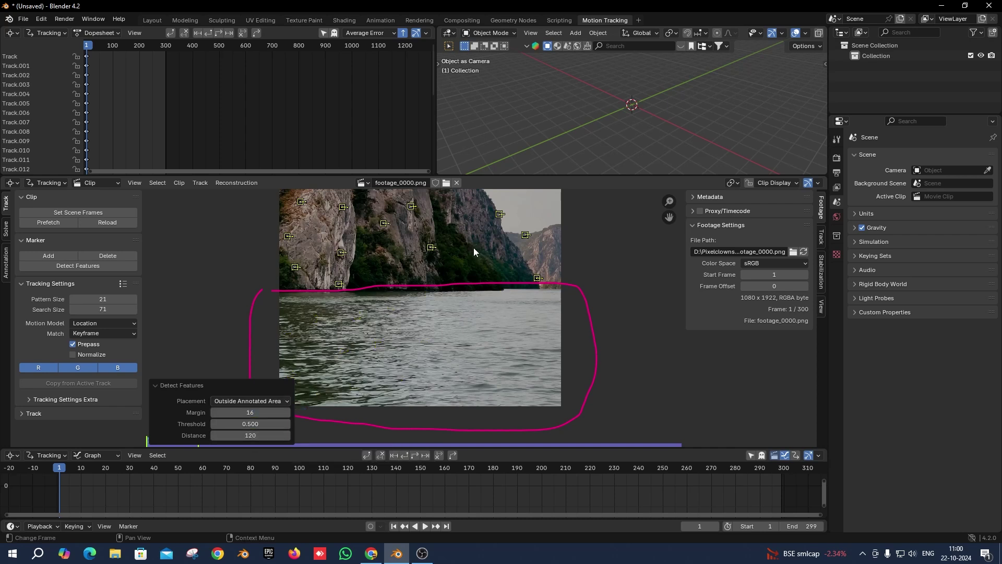
left_click(260, 424)
type("0.1")
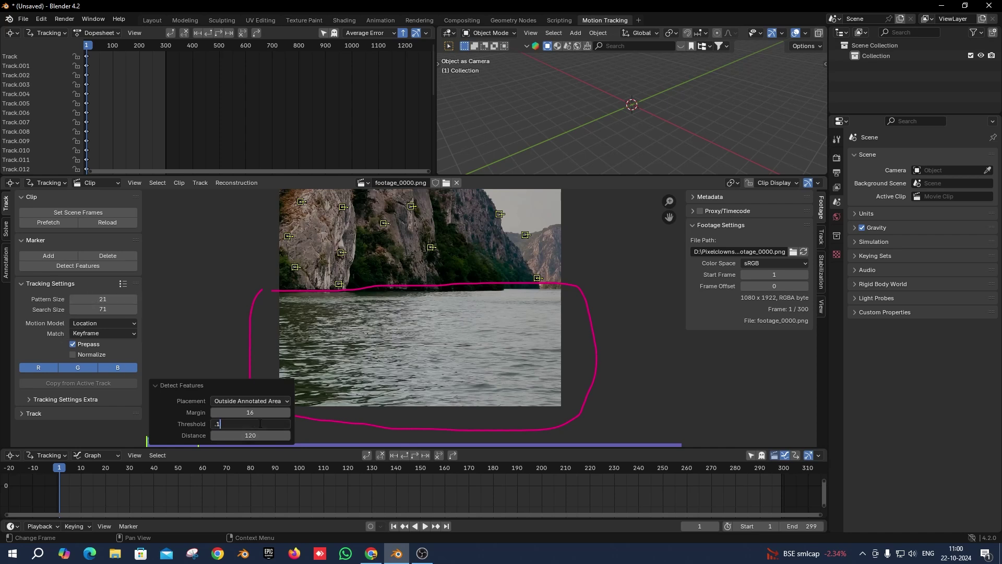
key("Return")
left_click(255, 436)
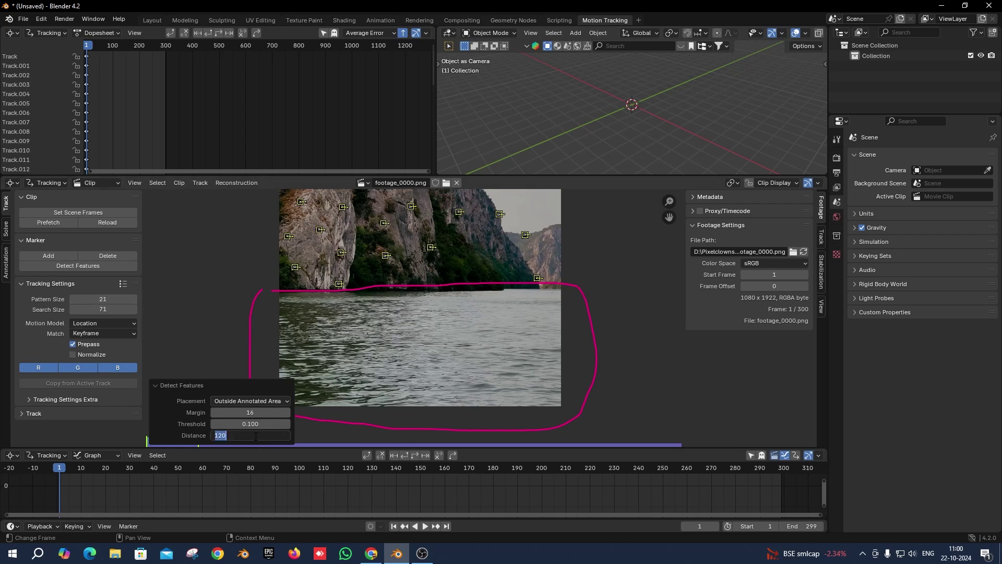
type("70")
key("Return")
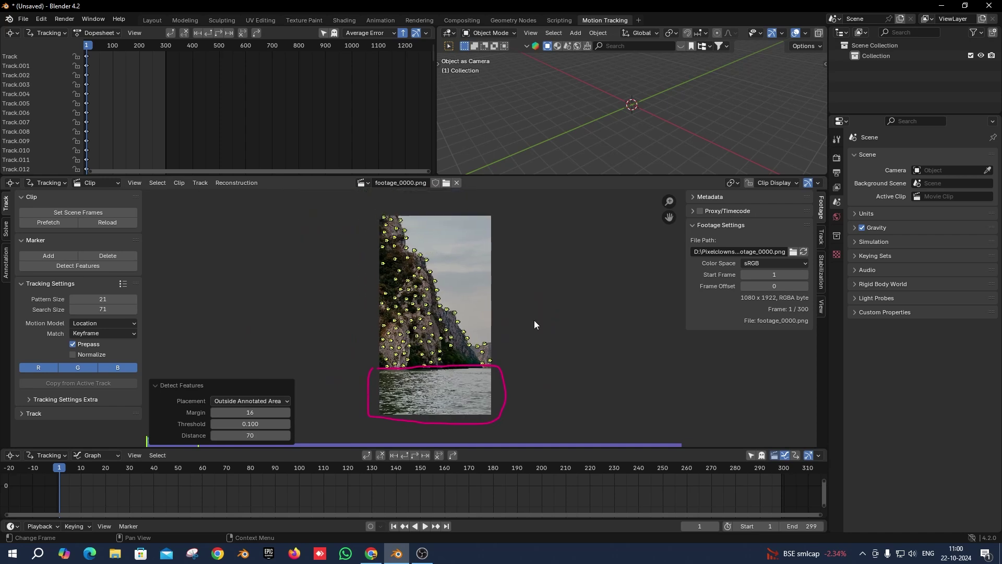
middle_click_drag(589, 311, 580, 264)
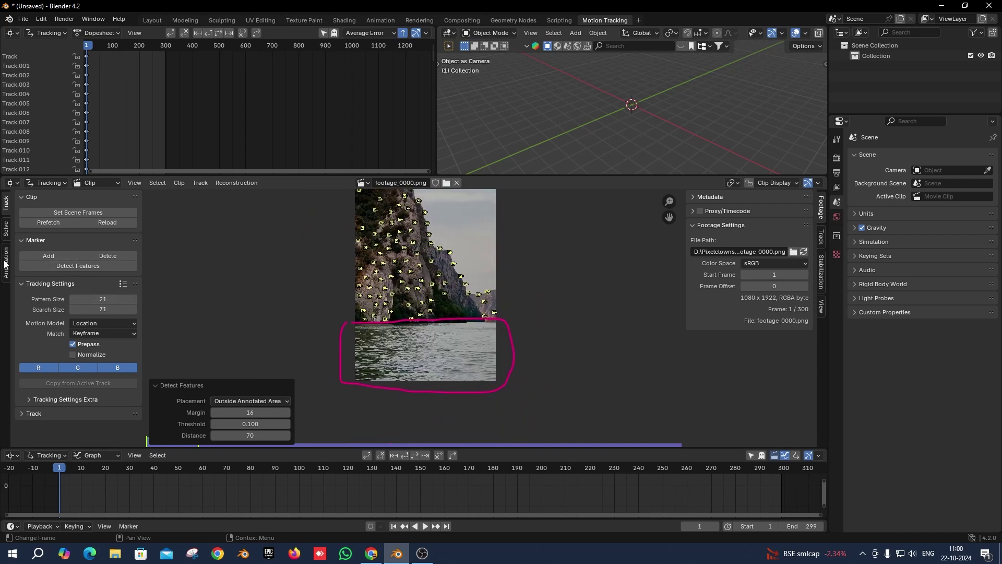
Track all markers forward, redraw the water outline, and detect extra features outside it
left_click(418, 456)
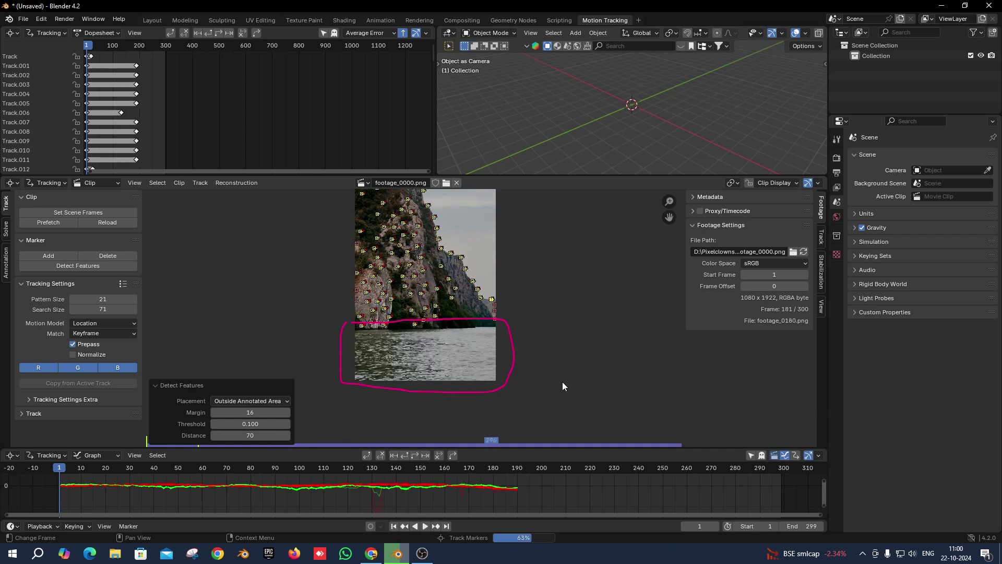
left_click(6, 264)
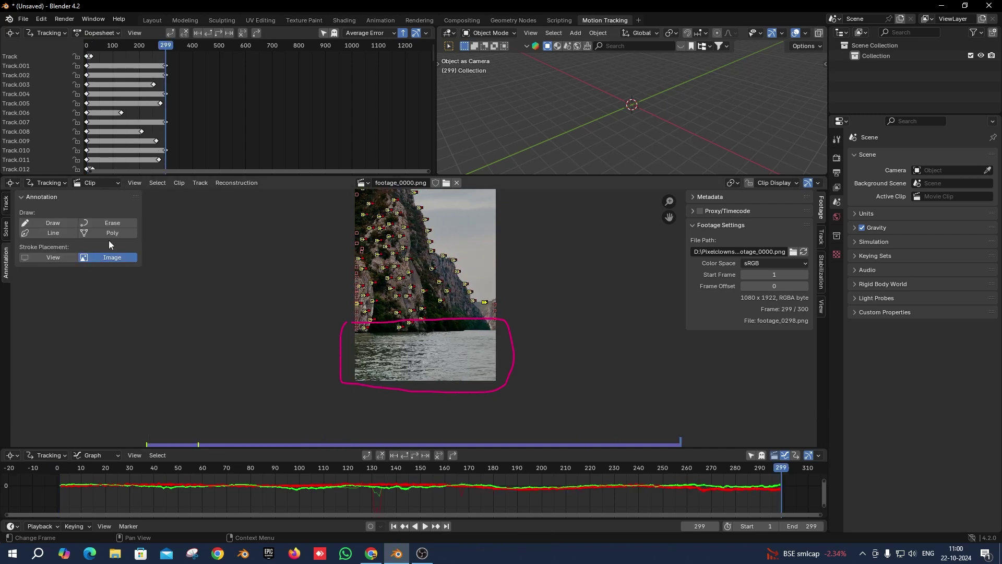
left_click(107, 223)
mouse_move(344, 321)
left_mouse_down()
mouse_move(524, 323)
mouse_move(342, 365)
mouse_move(348, 334)
left_mouse_up()
key("Escape")
left_click(53, 223)
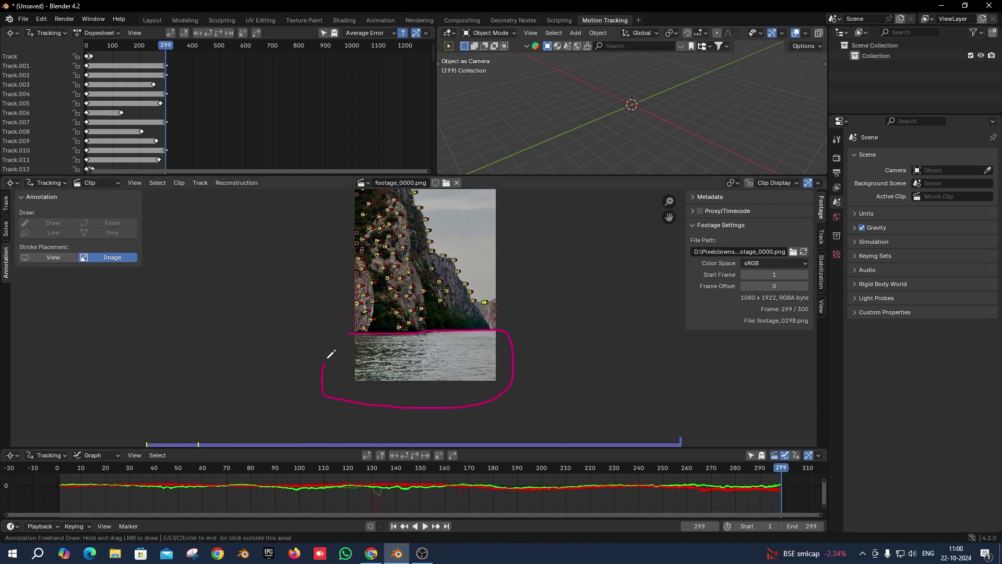
left_click(5, 203)
left_click(64, 268)
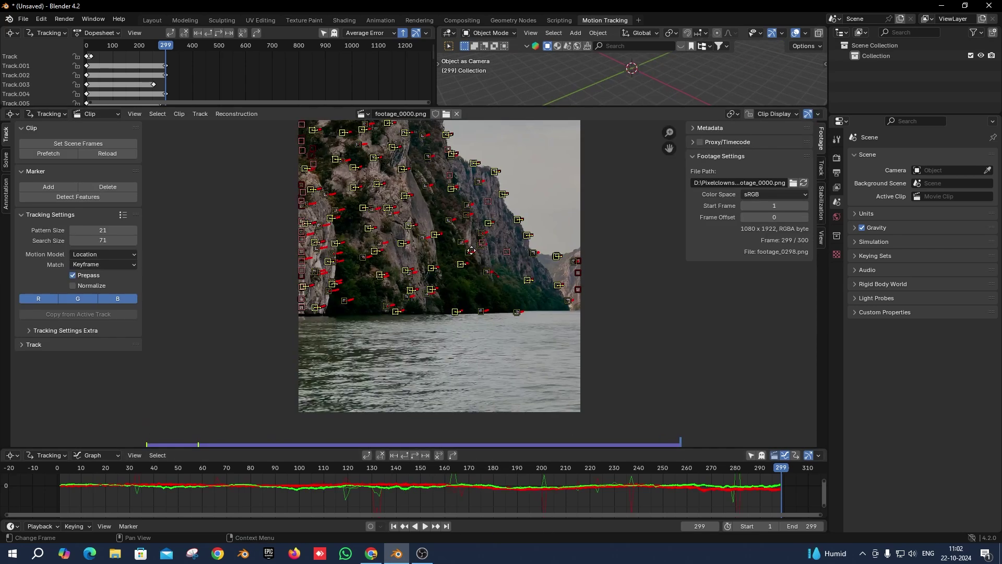
Enlarge the track graph and inspect a spiking track curve around frame 68
middle_click_drag(471, 250, 441, 268)
scroll(641, 333, "down", 3)
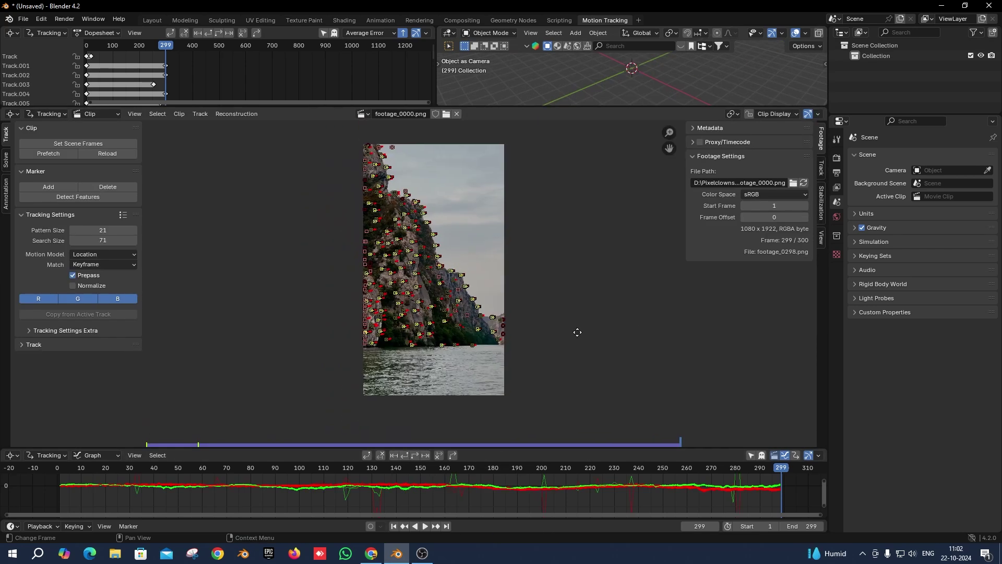
left_click_drag(561, 449, 522, 342)
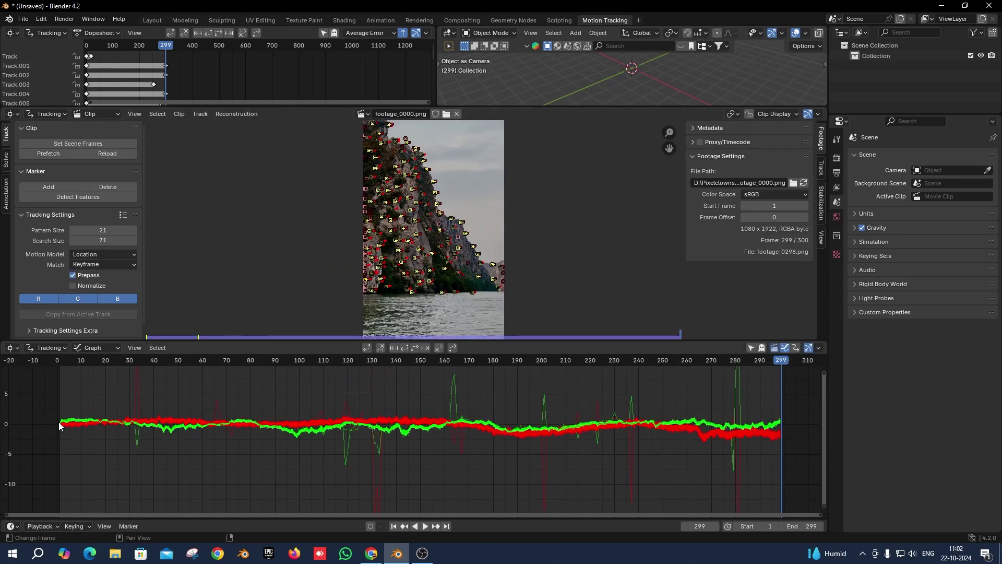
left_click(135, 389)
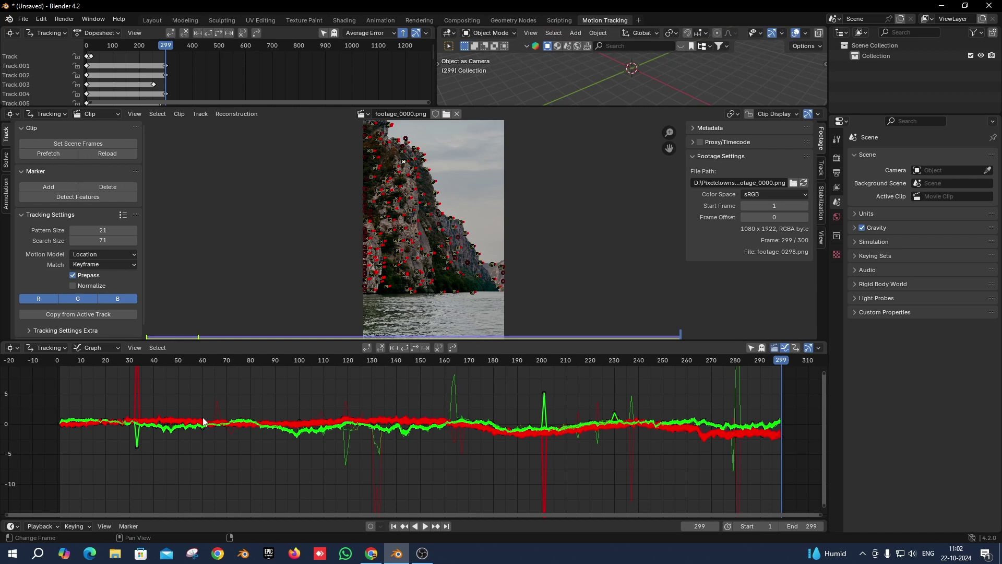
scroll(416, 224, "up", 2)
scroll(417, 224, "up", 2)
scroll(416, 225, "up", 1)
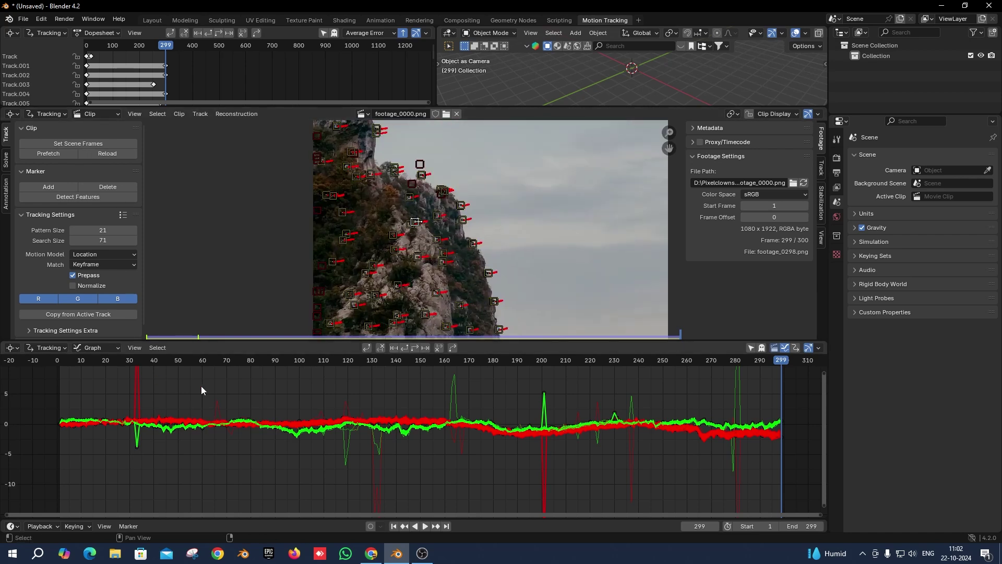
mouse_move(80, 359)
left_mouse_down()
mouse_move(564, 398)
mouse_move(408, 388)
left_mouse_up()
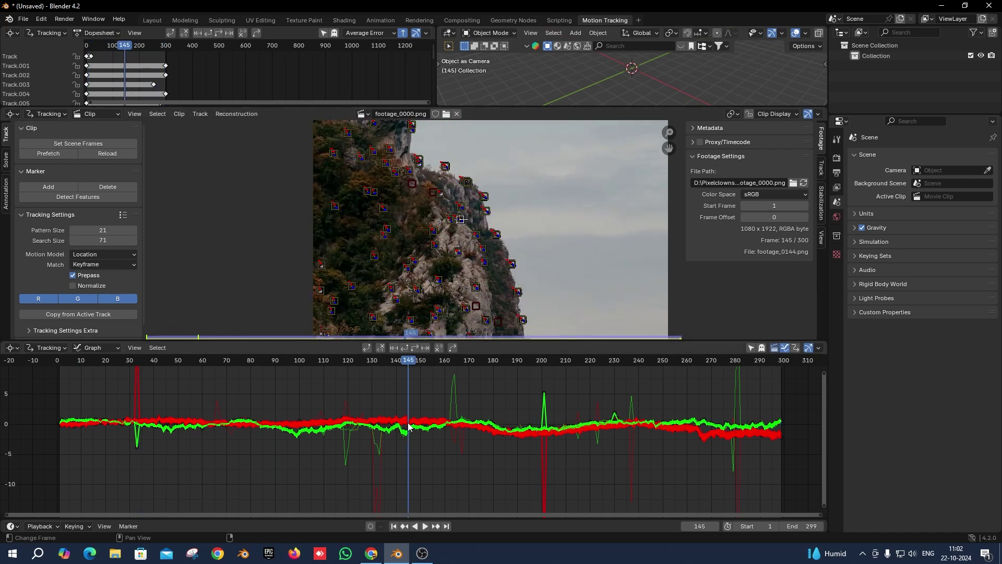
mouse_move(220, 415)
left_mouse_down()
mouse_move(209, 413)
mouse_move(222, 413)
left_mouse_up()
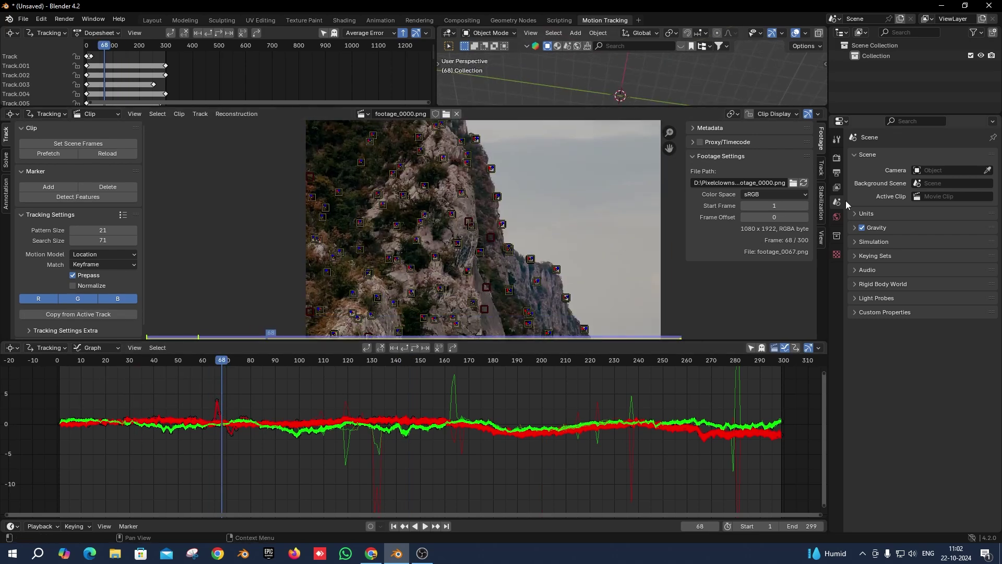
scroll(454, 243, "up", 1)
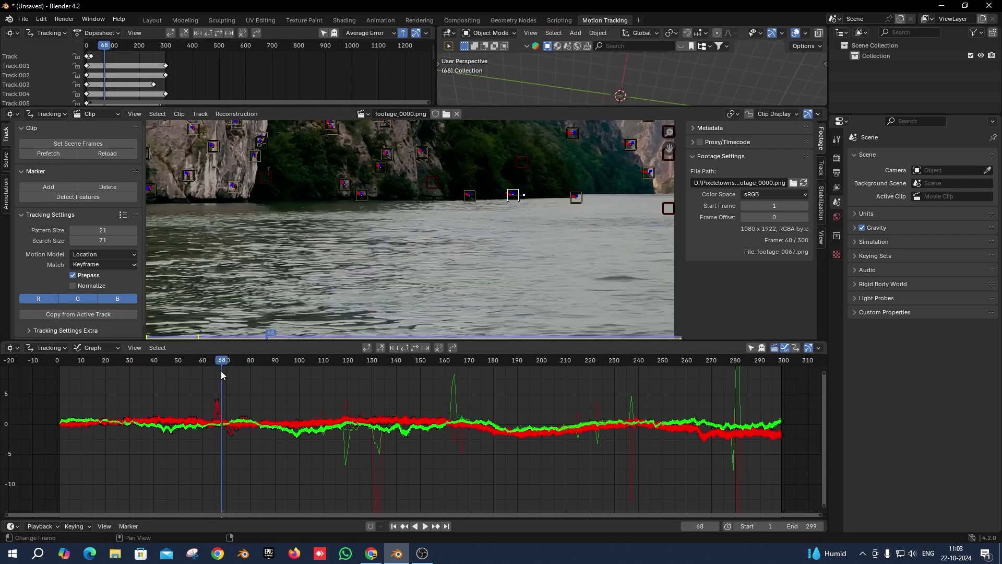
Delete the tracks whose curves show error spikes
key("Delete")
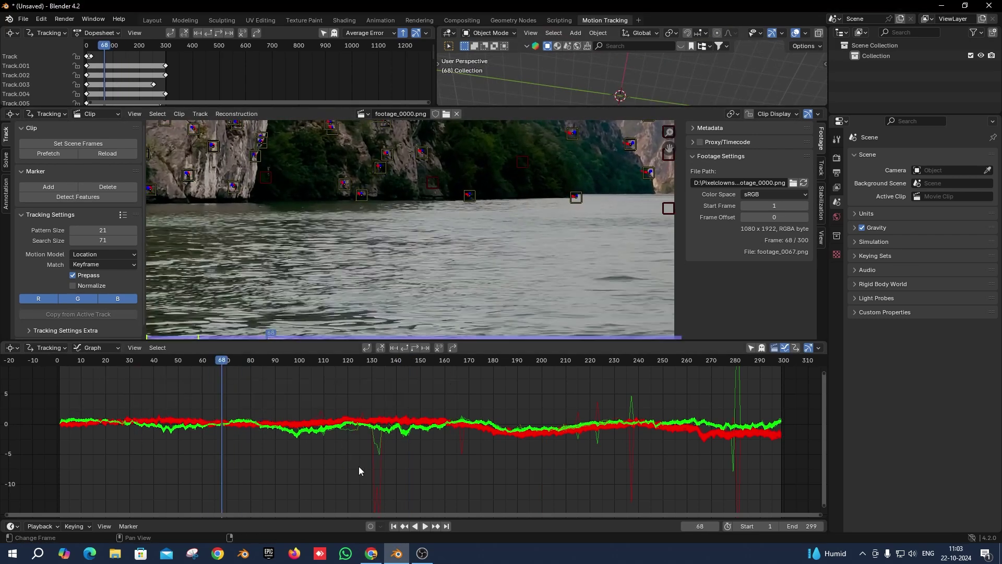
key("Delete")
left_click(257, 403)
key("Delete")
left_click(358, 470)
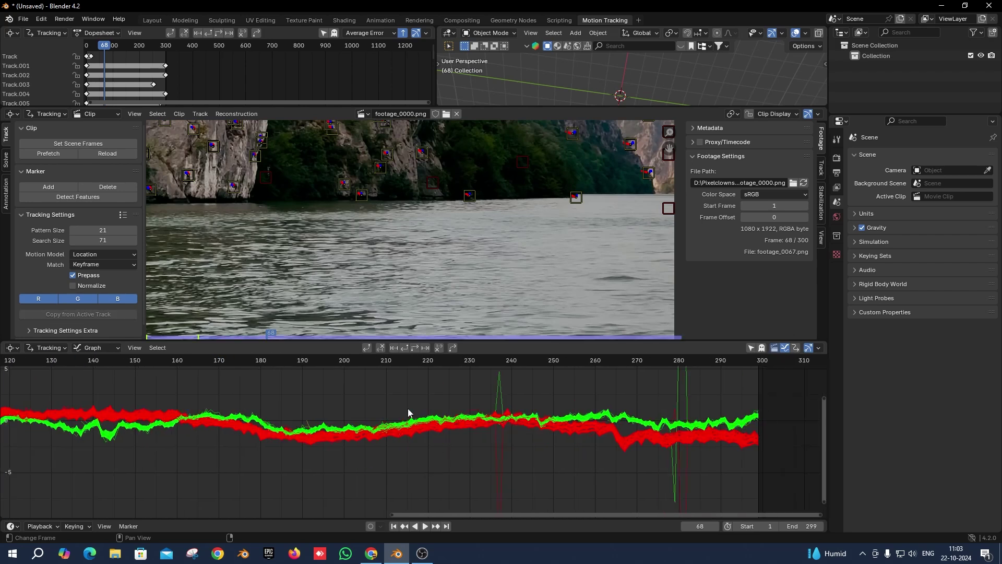
scroll(457, 398, "up", 3)
scroll(456, 398, "down", 2)
scroll(456, 399, "down", 2)
scroll(524, 419, "down", 2)
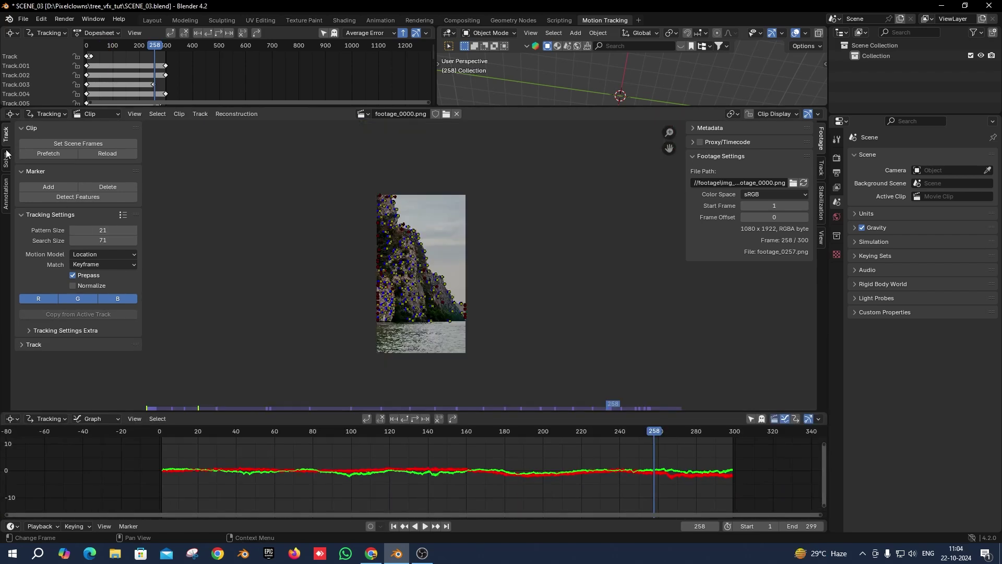
left_click(6, 159)
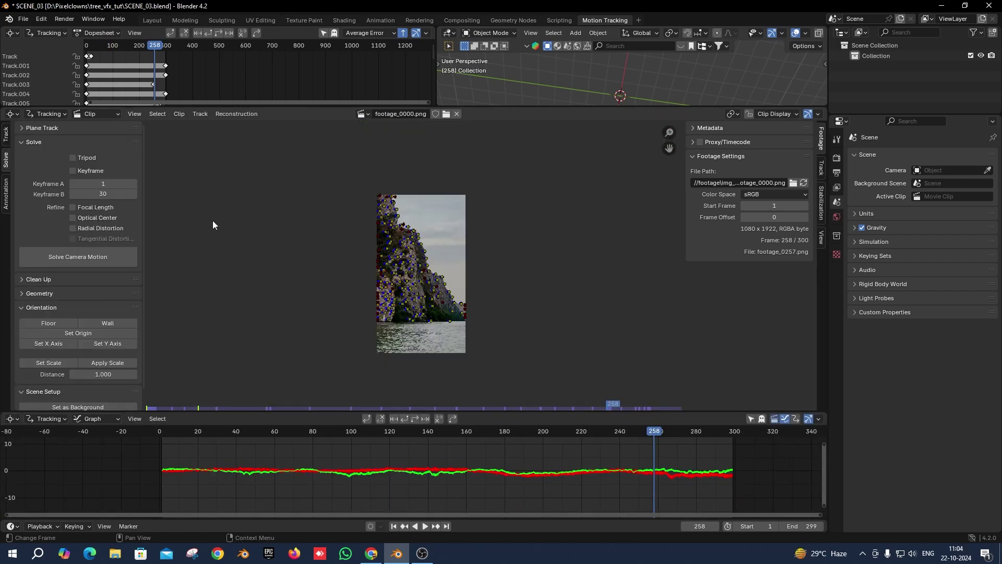
Enable Keyframe so the camera solver picks keyframes automatically
scroll(213, 225, "up", 2)
left_click(89, 171)
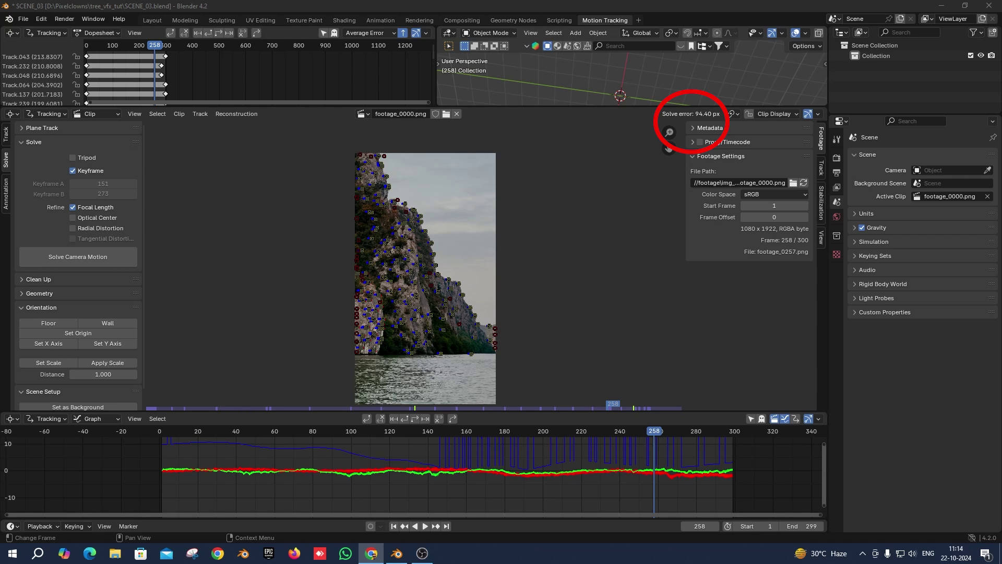
Re-solve the camera motion after track cleanup, reaching a 0.23 px error
scroll(554, 496, "up", 4)
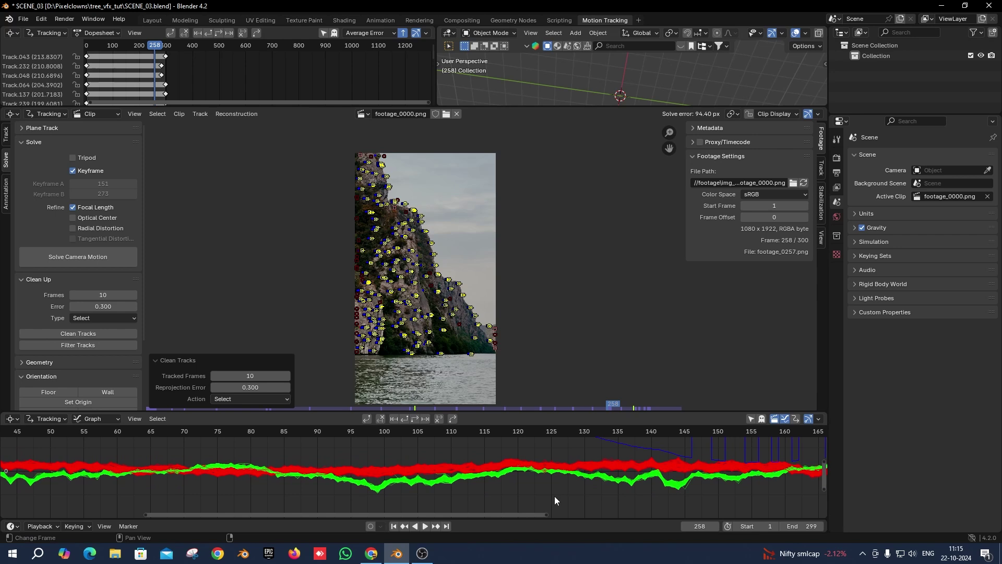
scroll(427, 494, "up", 3)
scroll(602, 488, "up", 2)
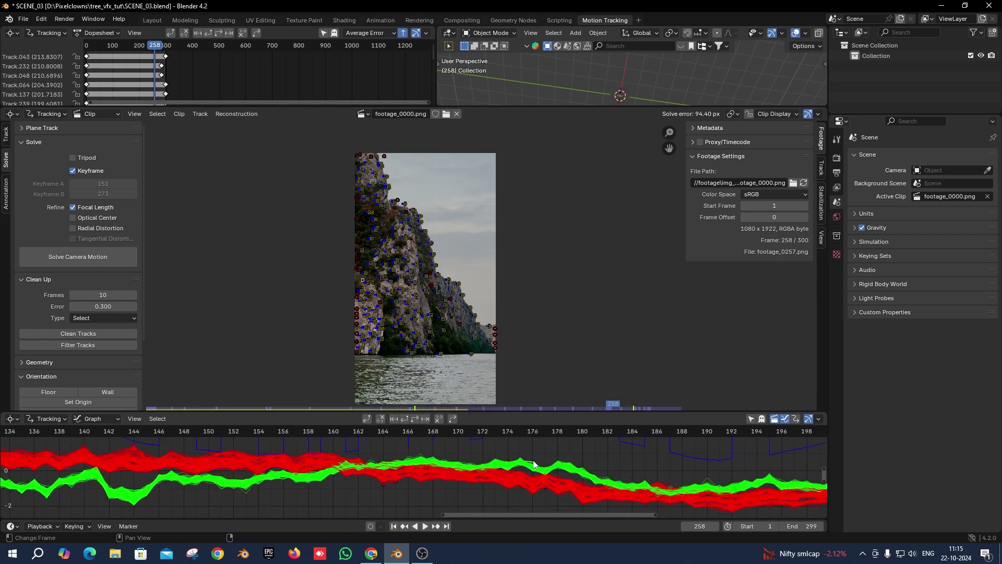
key("KP_0")
left_click(75, 258)
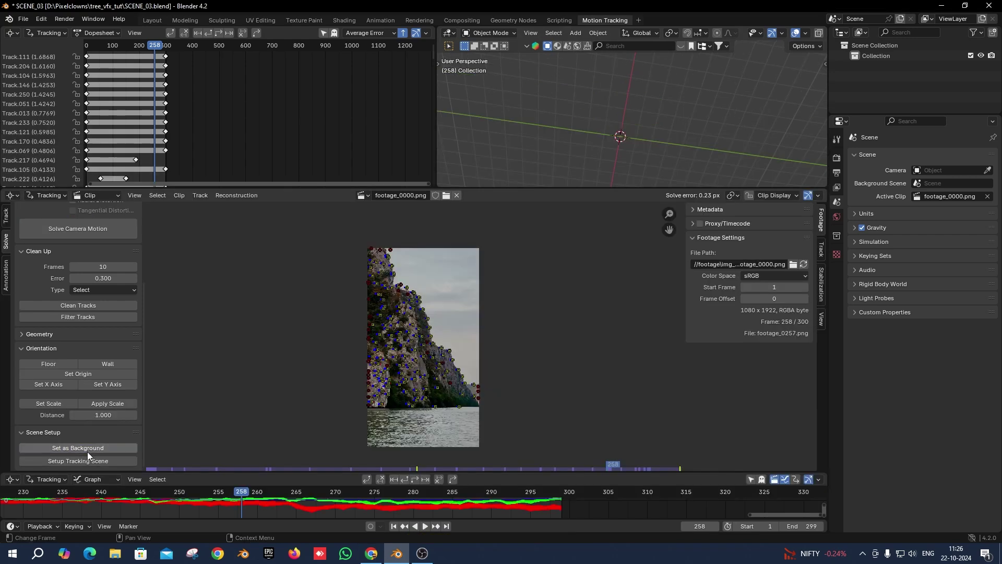
Set up the tracking scene and view it through the solved camera
left_click(87, 459)
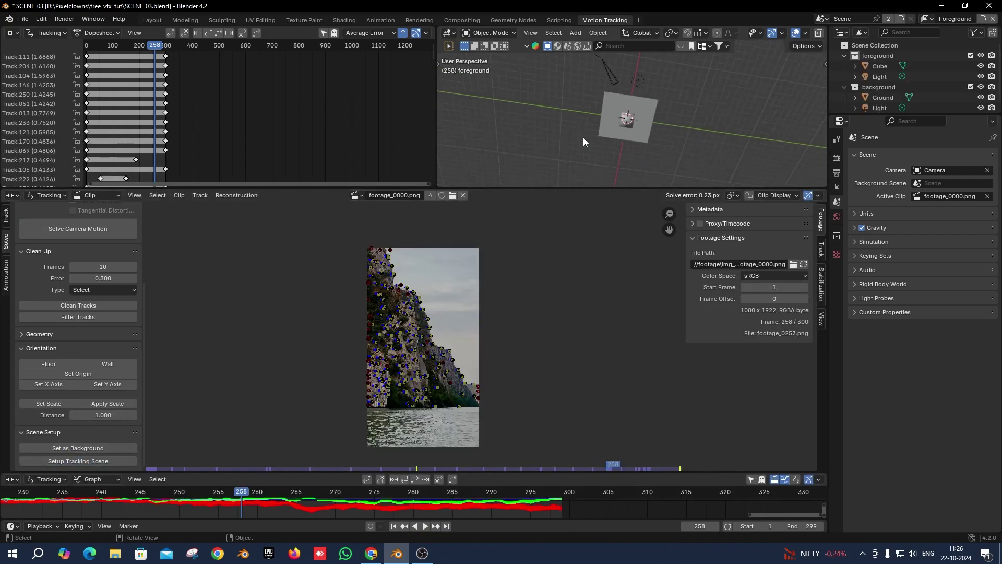
key("KP_0")
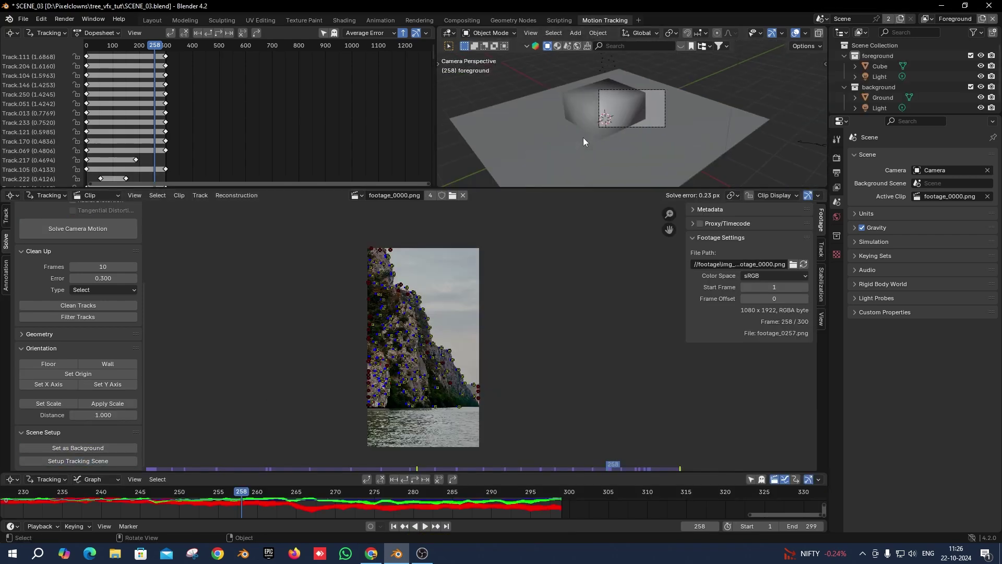
scroll(648, 123, "up", 3)
Set the render resolution to 1080 × 1920 px for the portrait footage
left_click(837, 173)
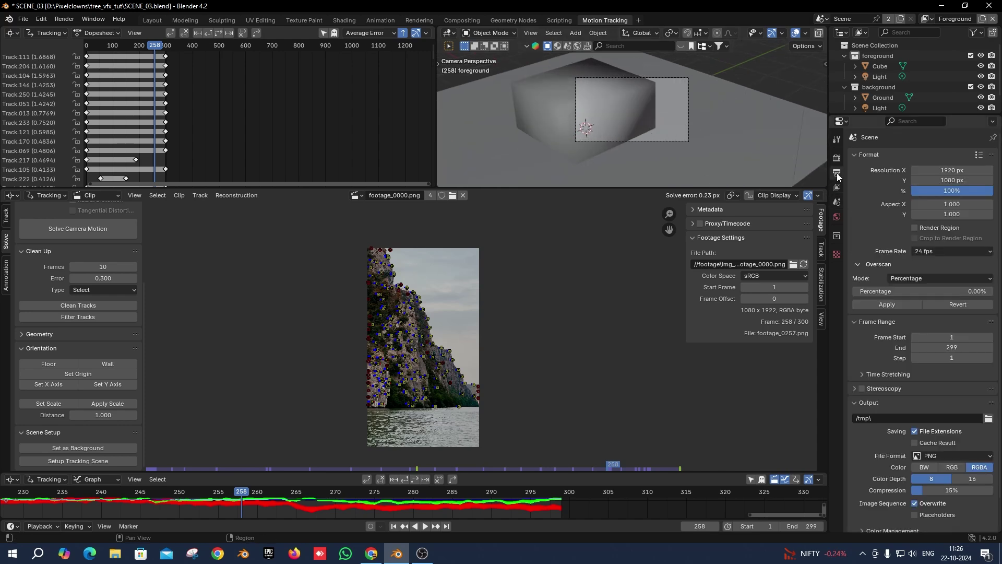
left_click(945, 179)
type("1920")
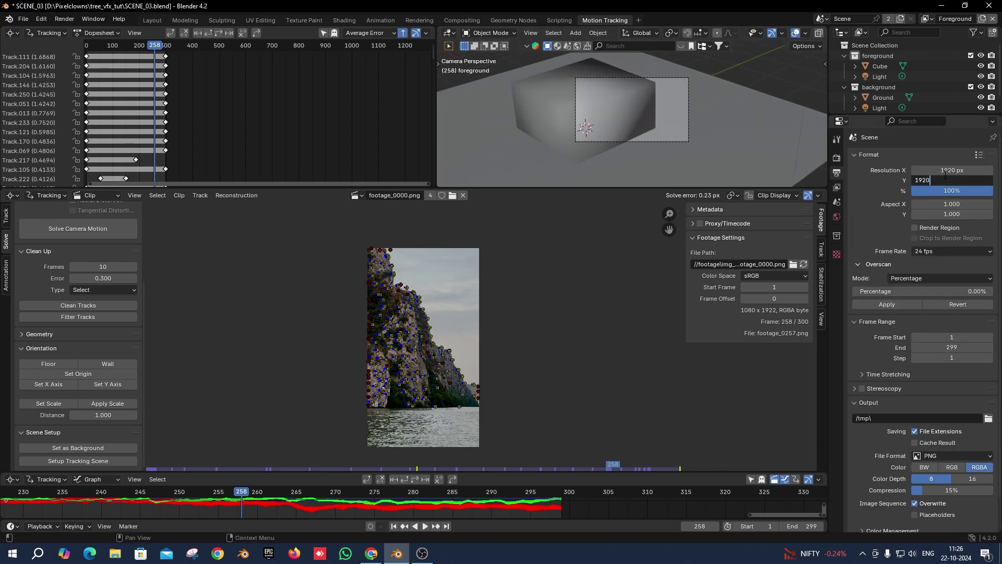
key("Return")
left_click(944, 171)
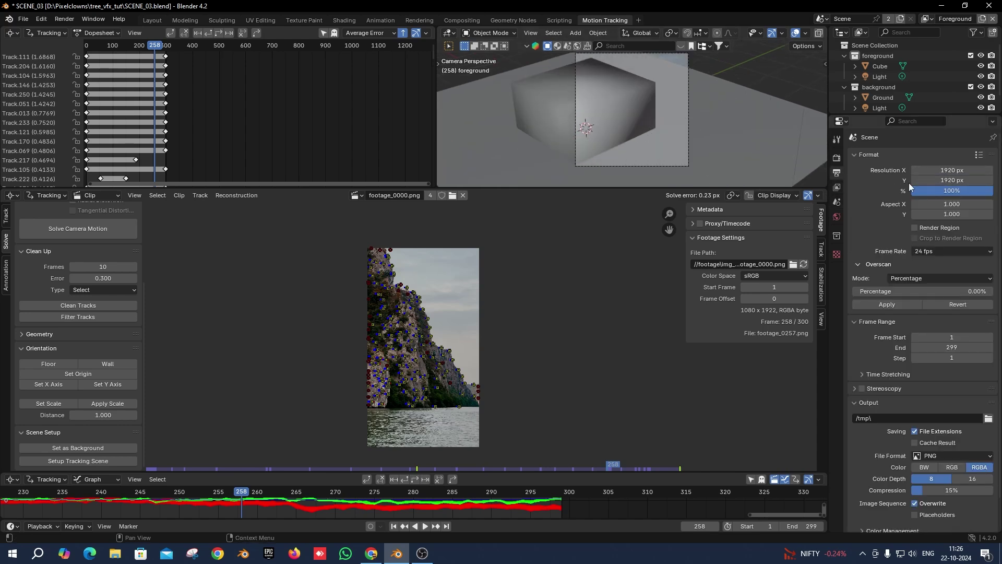
type("1080")
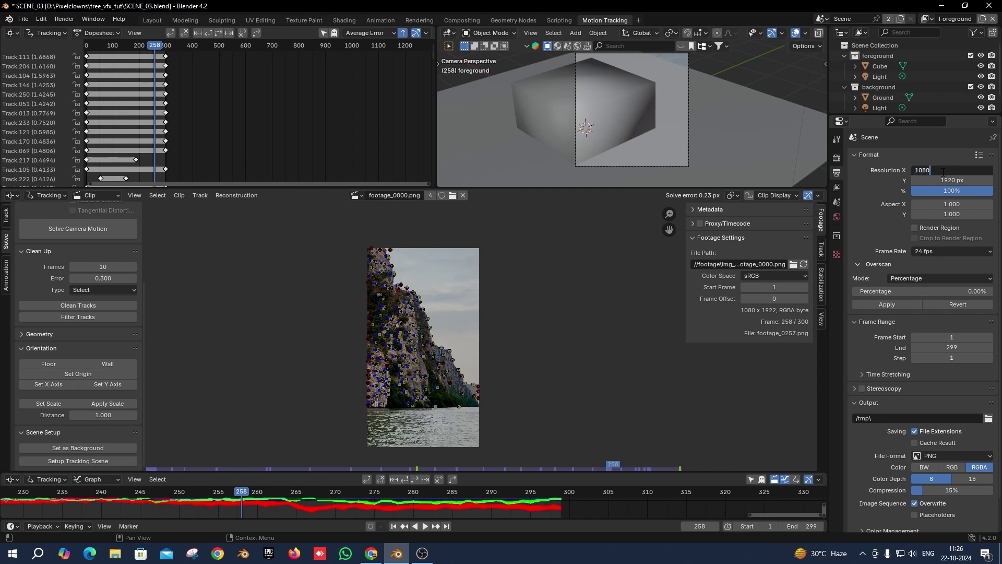
key("Return")
key("shift+Left")
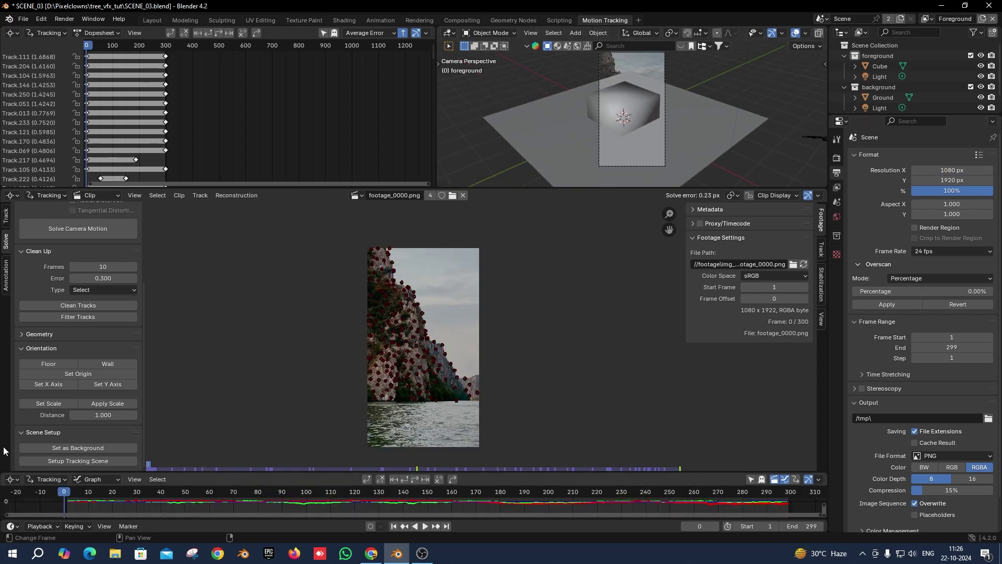
At frame 1, select the waterline tracking marker and set it as the scene origin
scroll(393, 396, "up", 4)
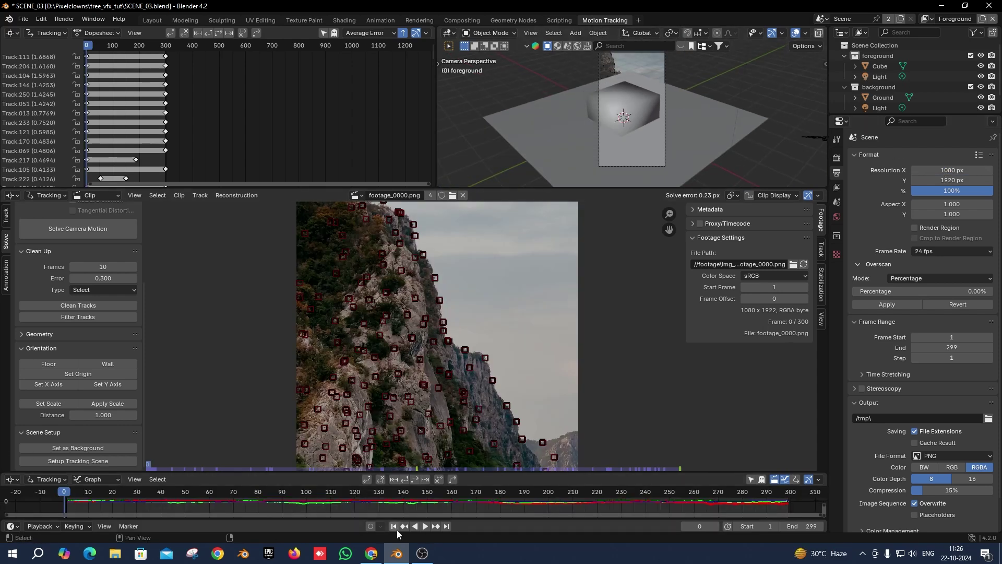
left_click(395, 526)
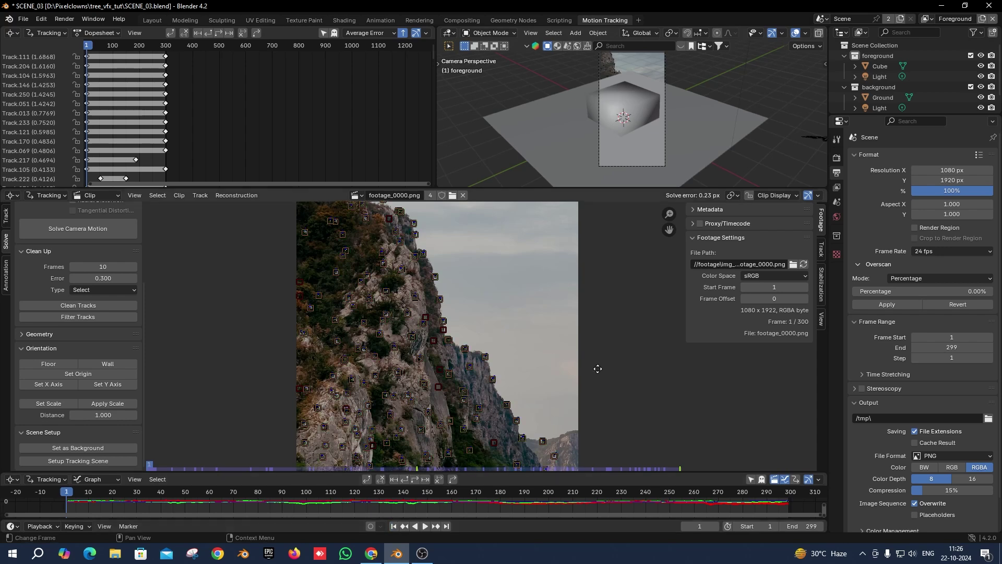
middle_click_drag(594, 344, 597, 283)
scroll(597, 283, "up", 1)
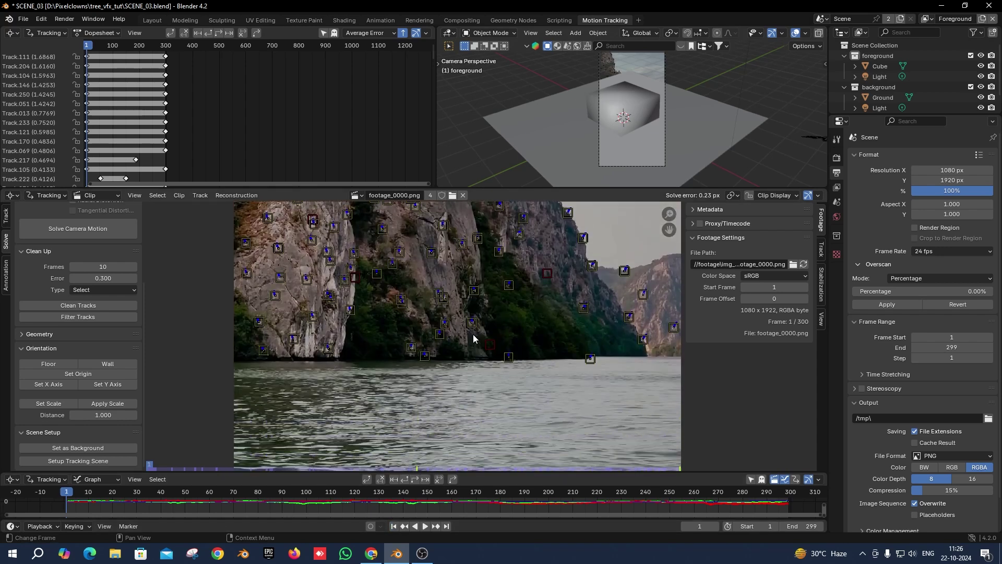
scroll(434, 369, "up", 3)
left_click(435, 369)
scroll(530, 383, "down", 2)
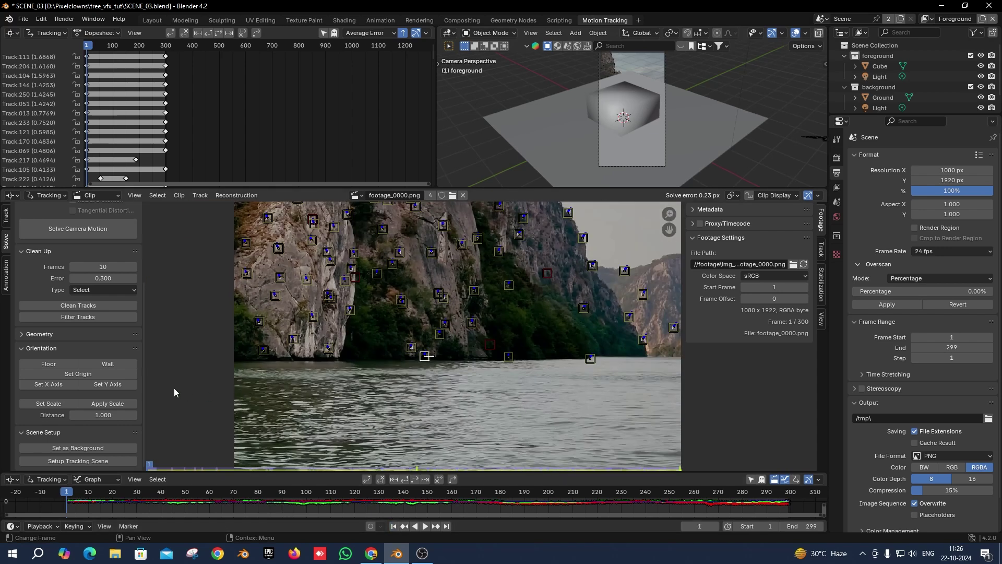
left_click(108, 376)
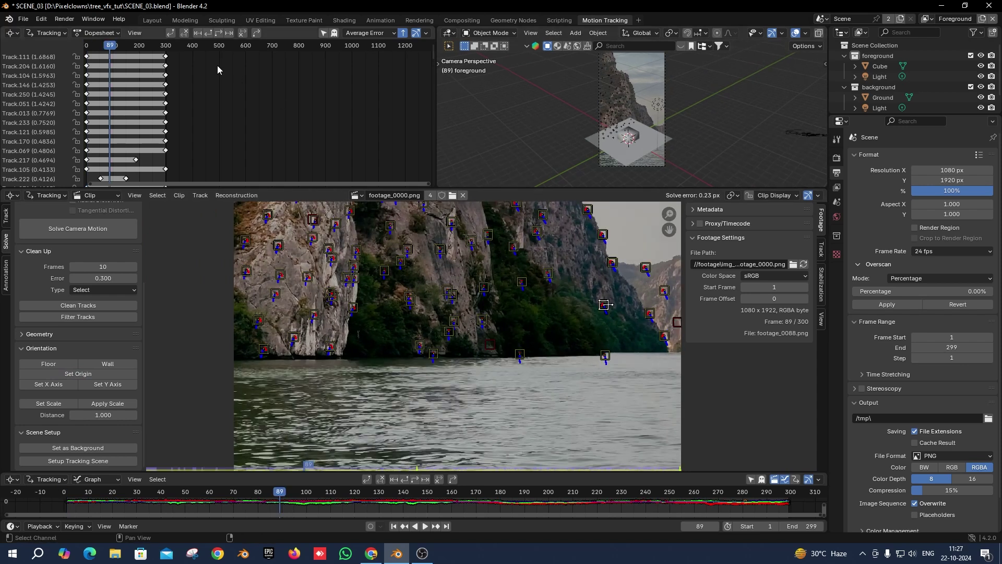
Switch to Layout and add a camera-view viewport showing the cliff footage behind the cube and ground plane
left_click(157, 20)
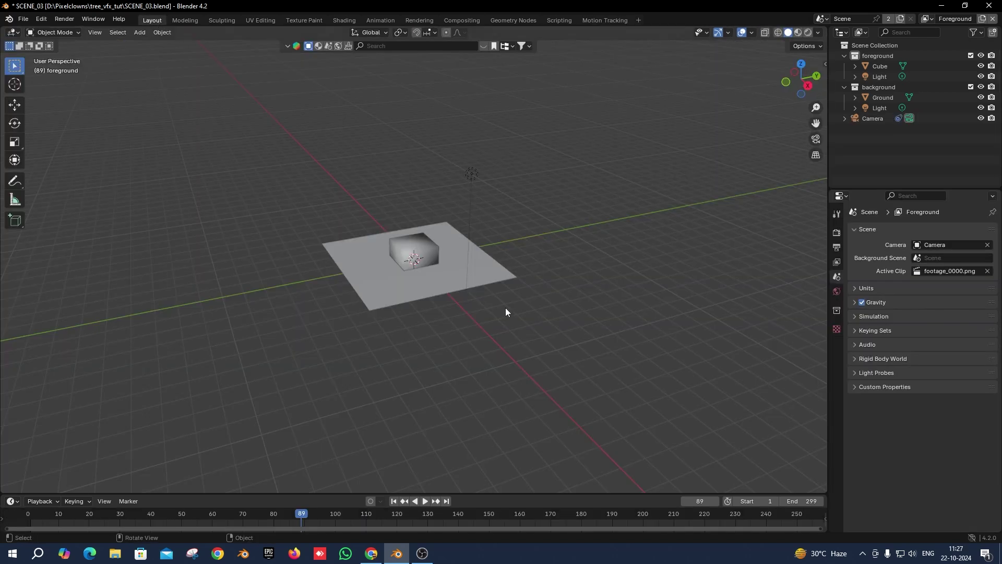
scroll(506, 308, "down", 2)
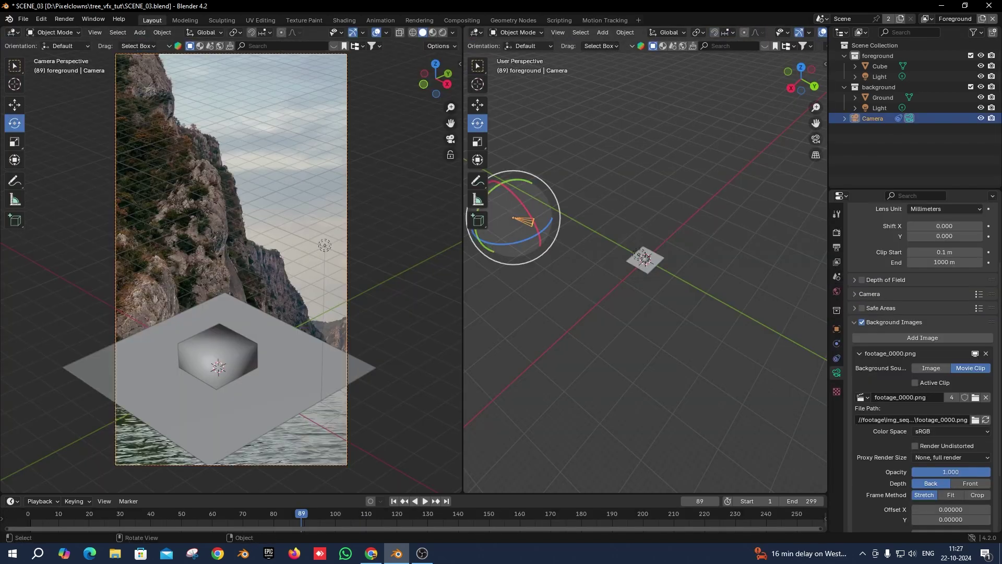
left_click_drag(519, 218, 523, 218)
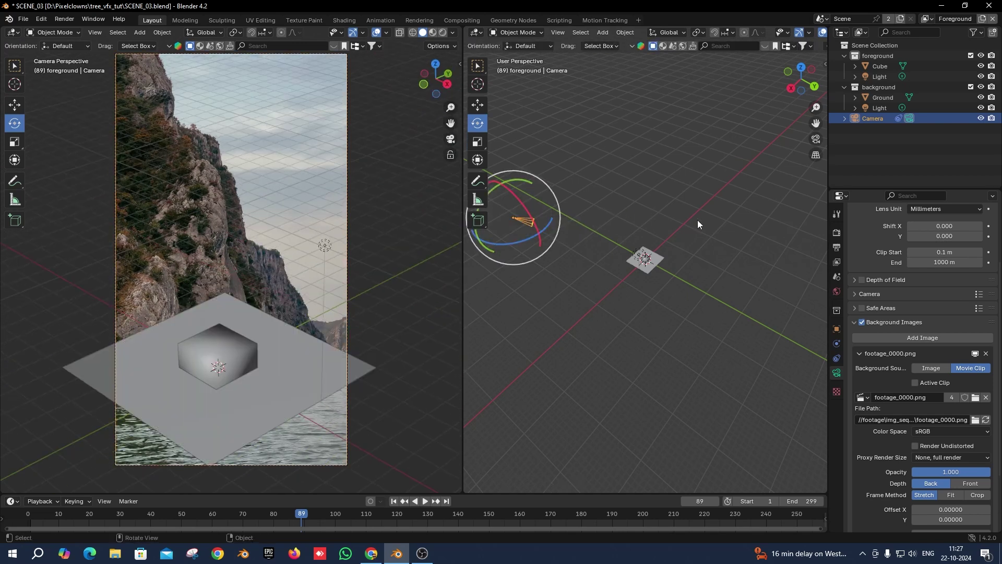
Add a Plain Axes Empty and give the tracked Camera a Child Of constraint targeting it
left_click_drag(463, 150, 413, 151)
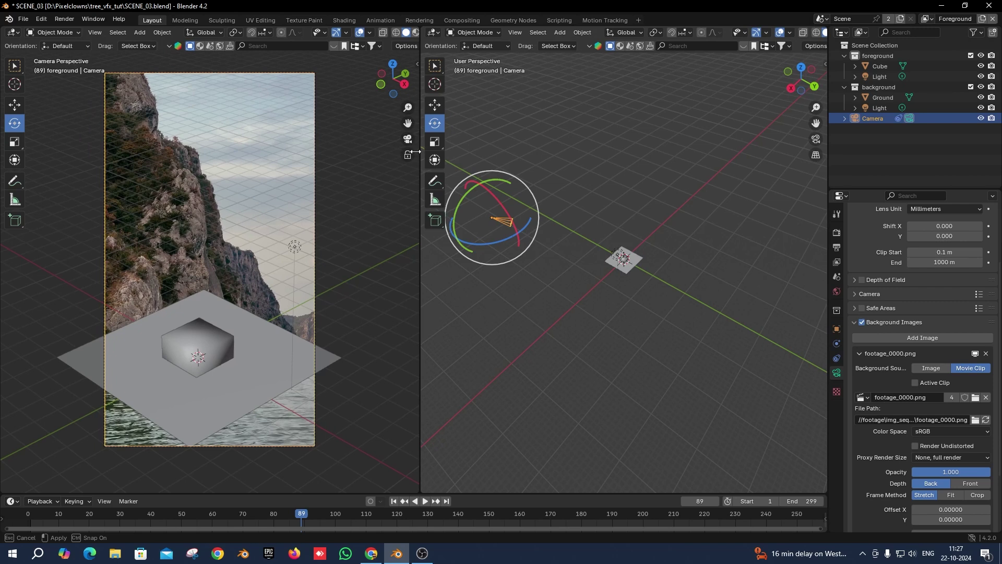
left_click(551, 32)
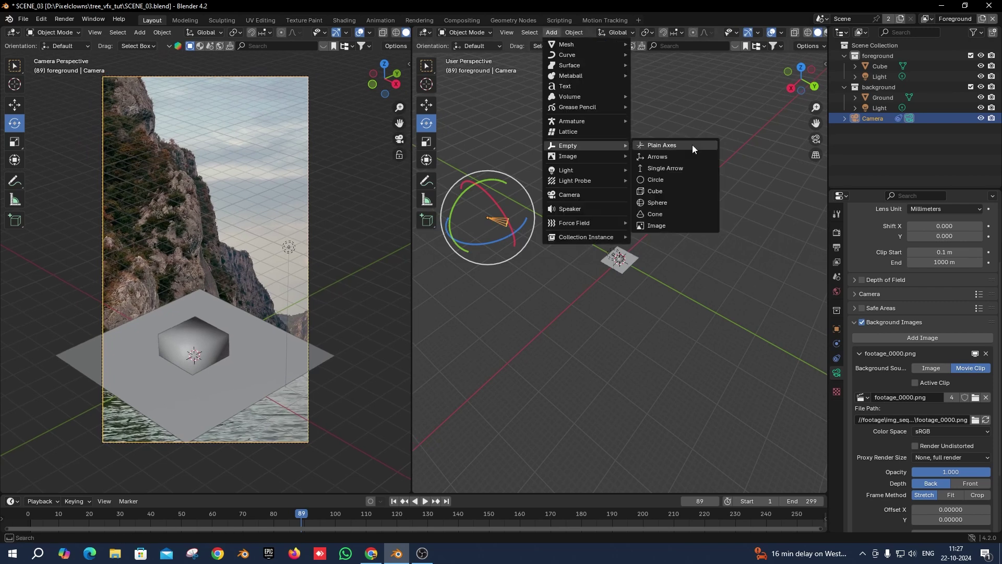
left_click(692, 145)
left_click(427, 105)
left_click(499, 222)
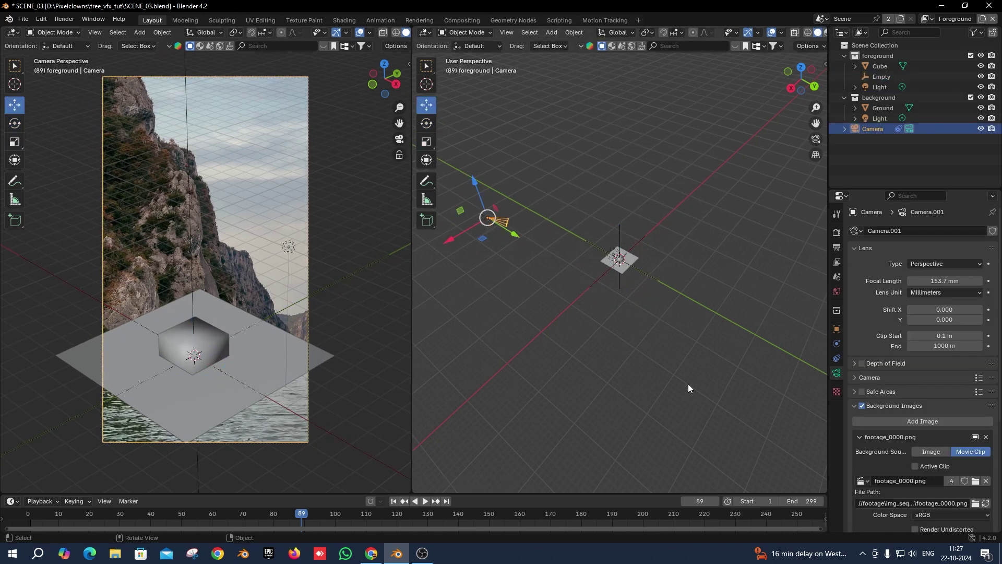
left_click(837, 358)
left_click(854, 247)
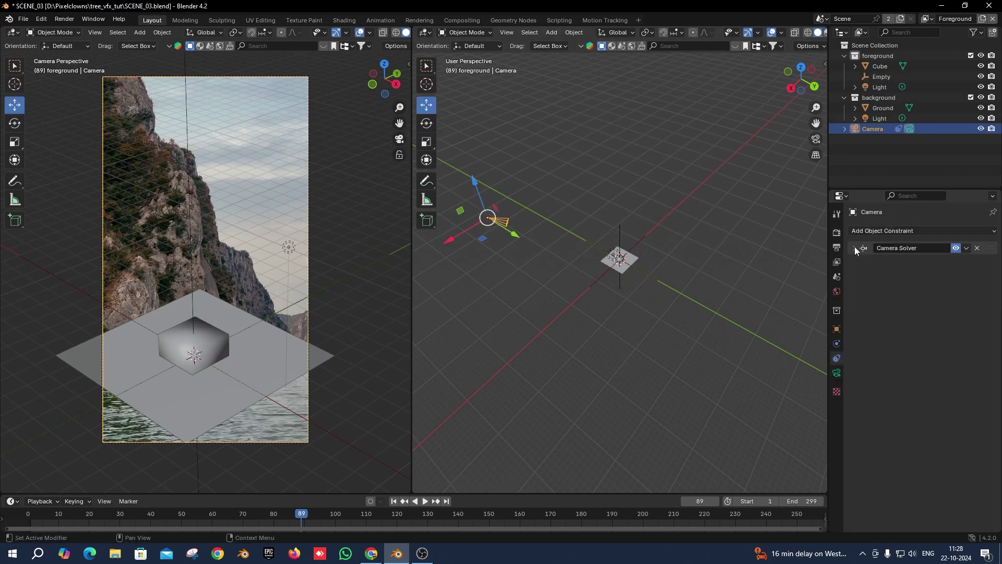
left_click(911, 231)
left_click(967, 284)
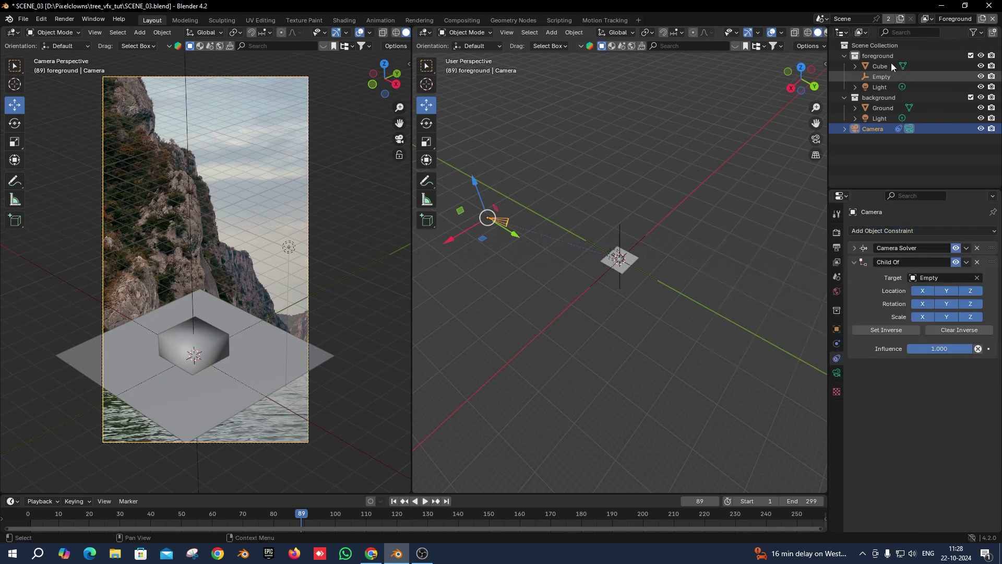
Rotate the Empty on X to level the ground plane with the river, then raise it slightly
left_click_drag(845, 56, 845, 87)
left_click(871, 87)
left_click(427, 123)
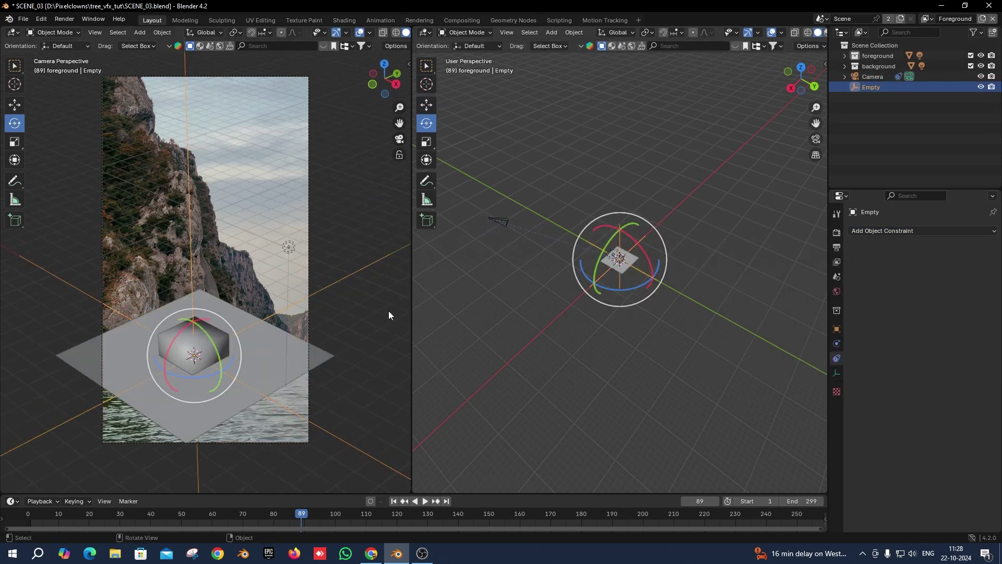
left_click_drag(606, 241, 587, 246)
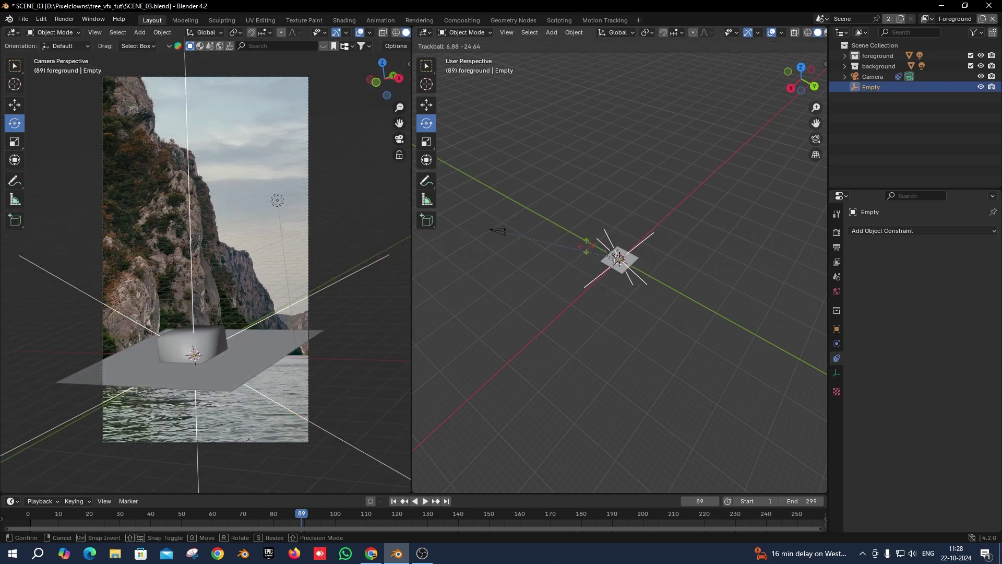
key("r")
key("x")
key("Return")
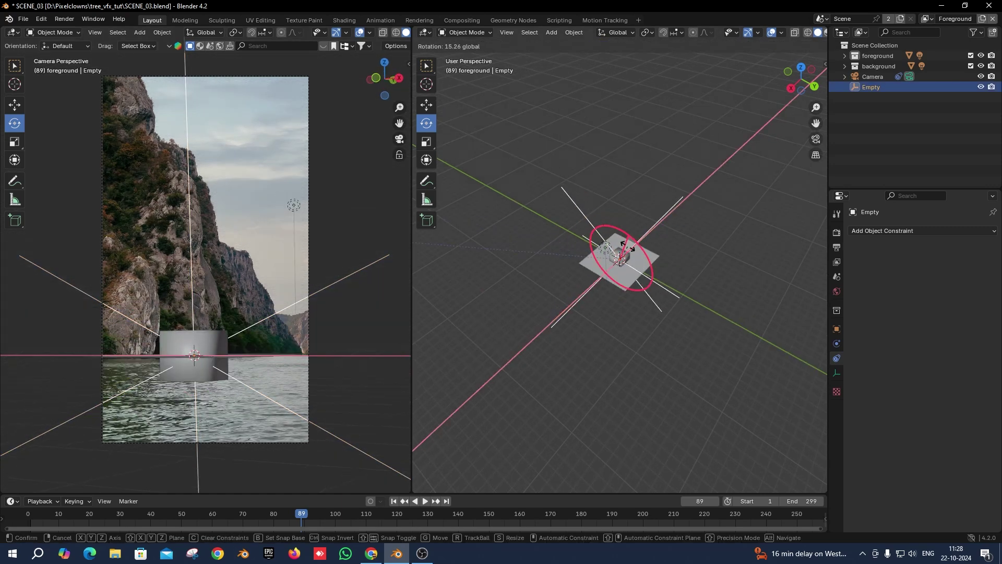
middle_click_drag(632, 224, 424, 108)
left_click(426, 105)
left_click_drag(623, 230, 624, 222)
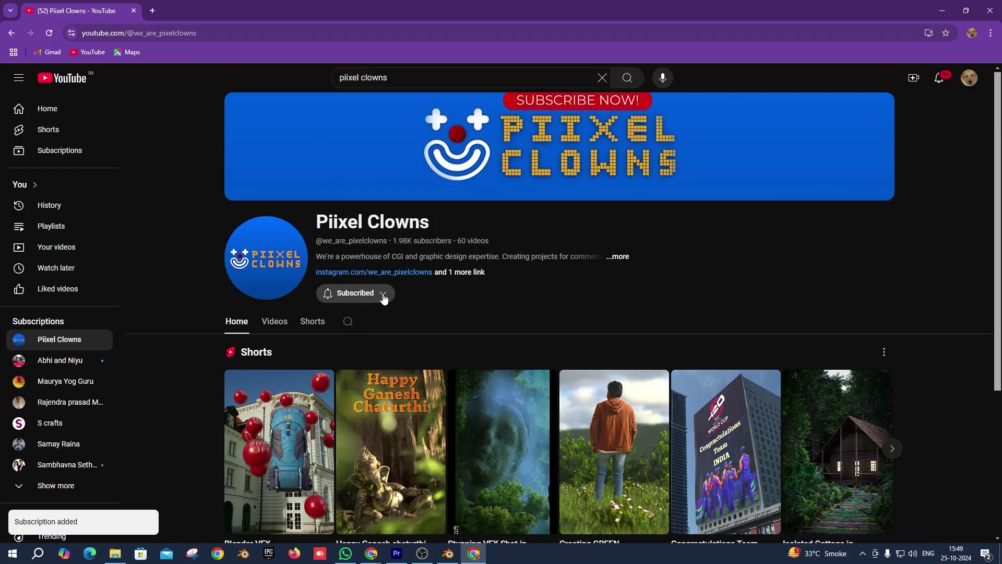
Open the bell notification options on the Piixel Clowns channel
left_click(384, 297)
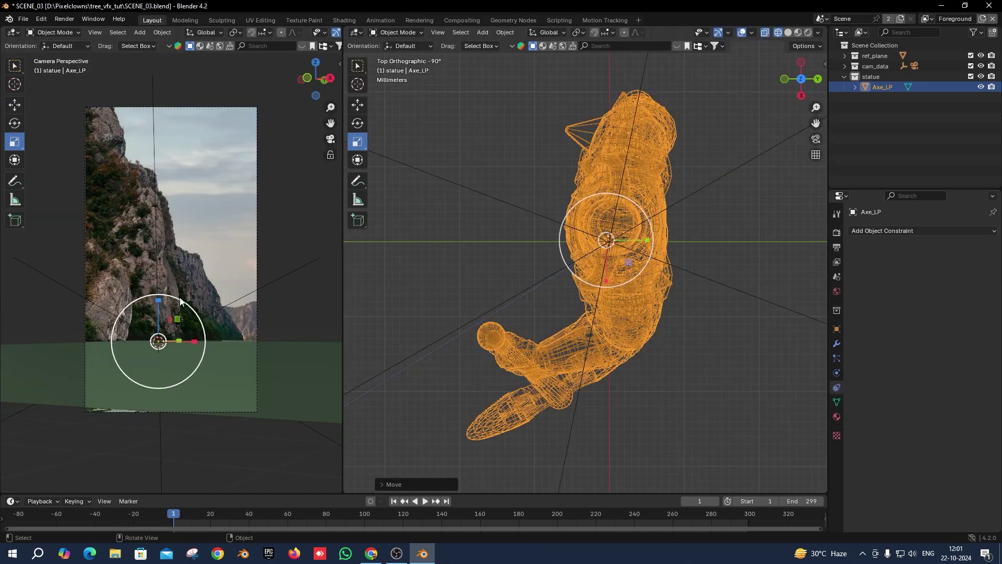
Scale the warrior statue up to full size and raise it onto the ground plane
left_click_drag(180, 300, 12, 111)
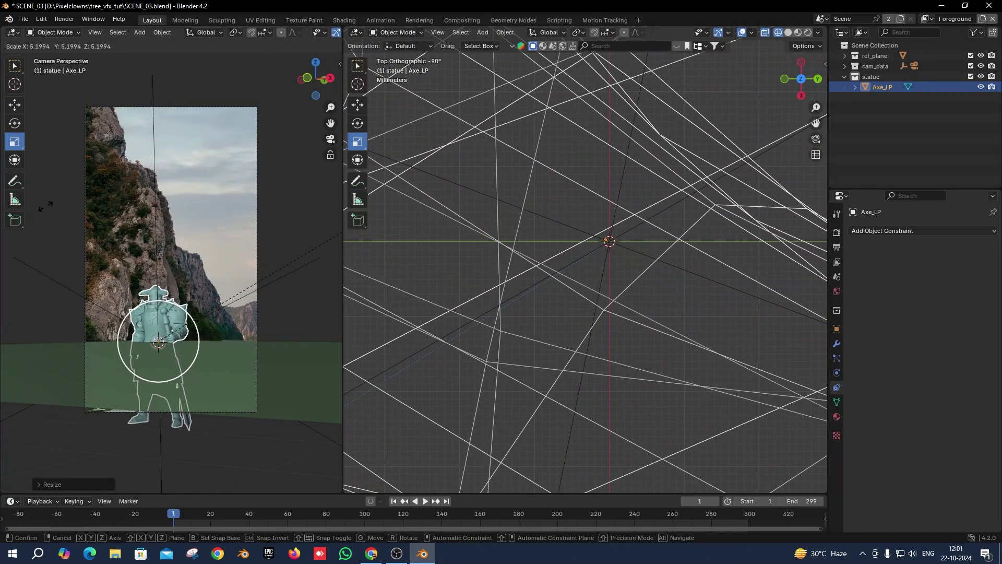
left_click(14, 104)
left_click_drag(159, 301, 164, 288)
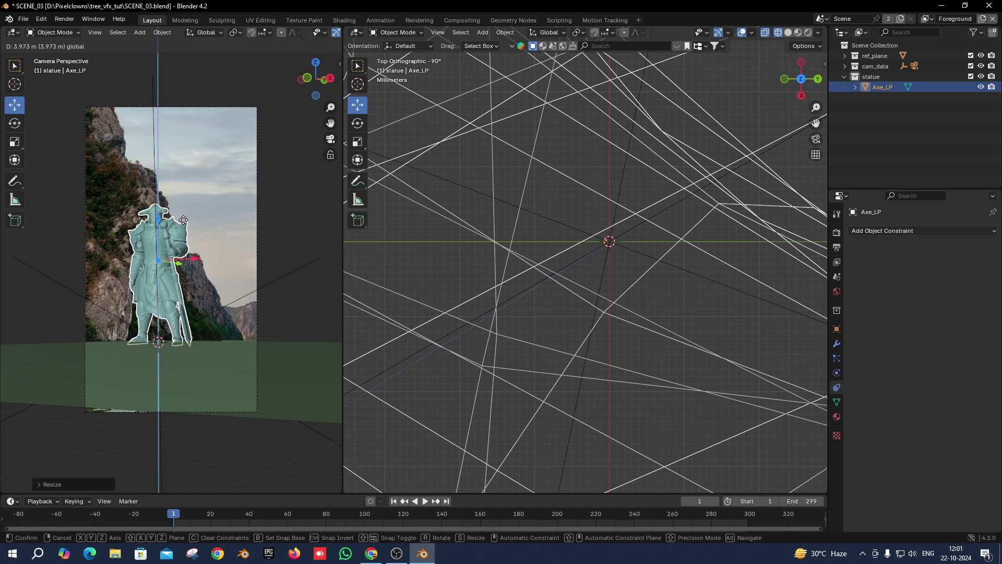
left_click(183, 219)
scroll(491, 284, "down", 5)
middle_click_drag(491, 284, 703, 257)
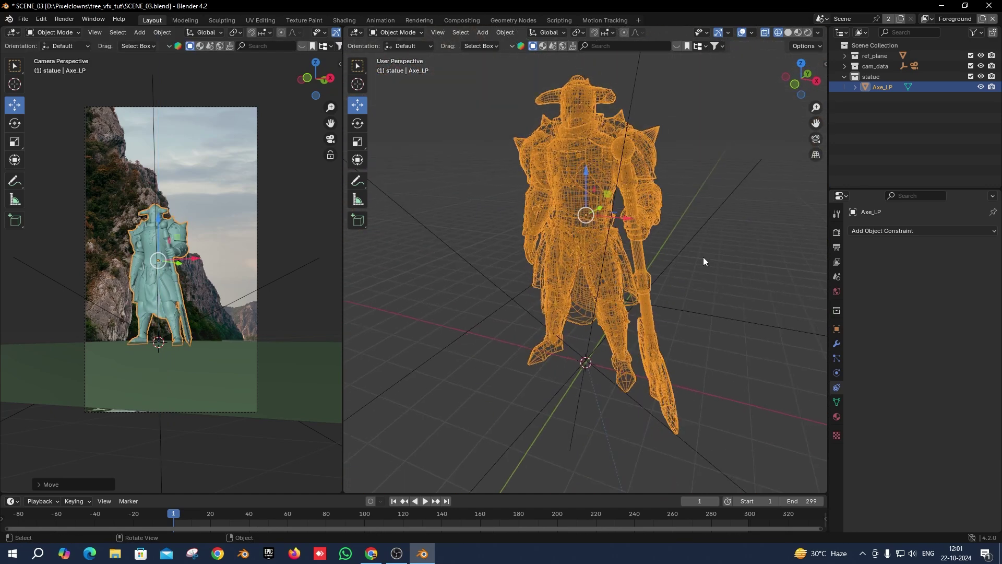
Turn the statue to face the camera, move it along Y, and scrub the footage to check the track
left_click(364, 124)
scroll(161, 264, "up", 2)
left_click_drag(553, 229, 585, 245)
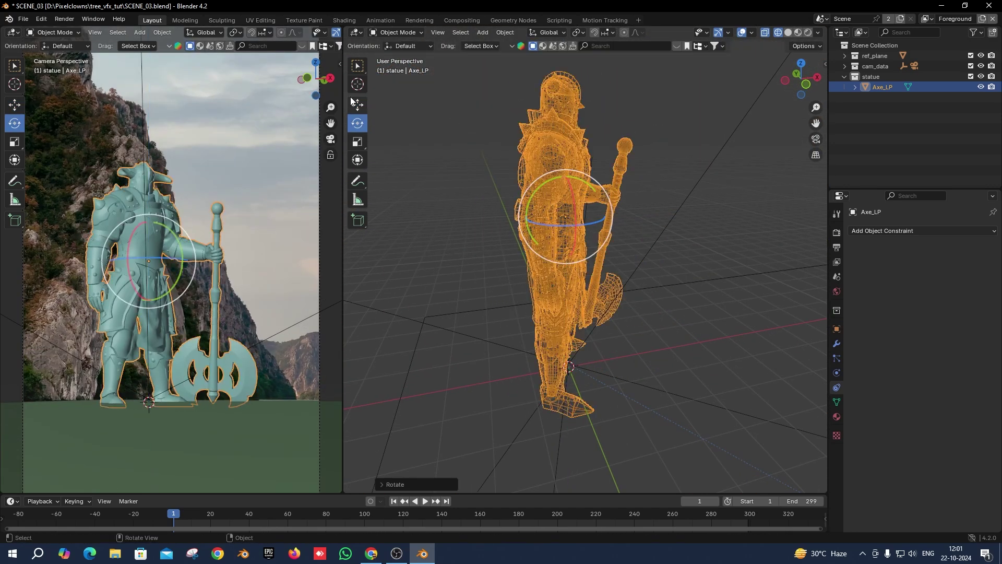
middle_click_drag(654, 257, 628, 198)
key("g")
key("y")
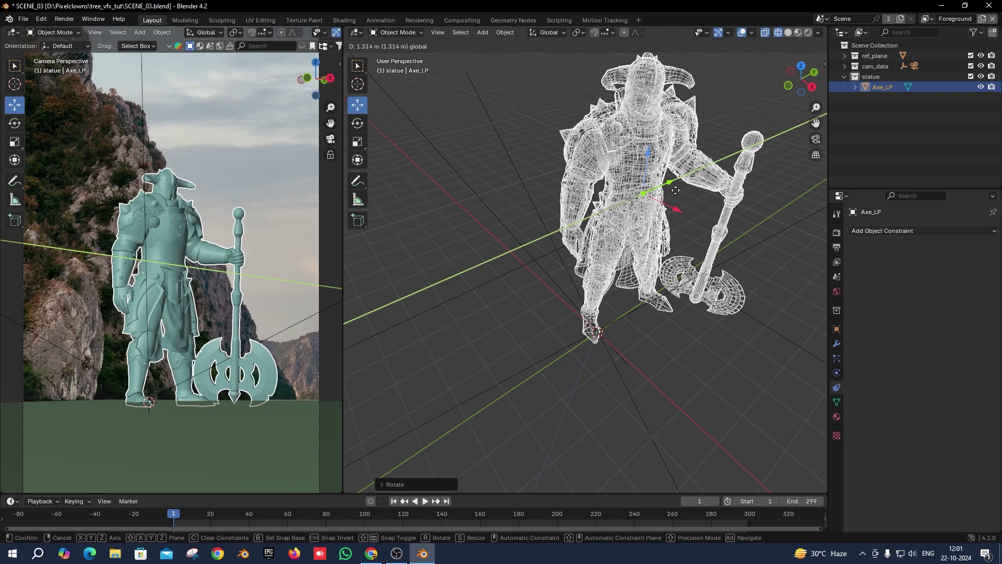
left_click(675, 190)
mouse_move(173, 514)
left_mouse_down()
mouse_move(715, 514)
mouse_move(235, 521)
mouse_move(255, 525)
mouse_move(740, 523)
mouse_move(221, 534)
mouse_move(308, 537)
mouse_move(346, 516)
mouse_move(732, 516)
left_mouse_up()
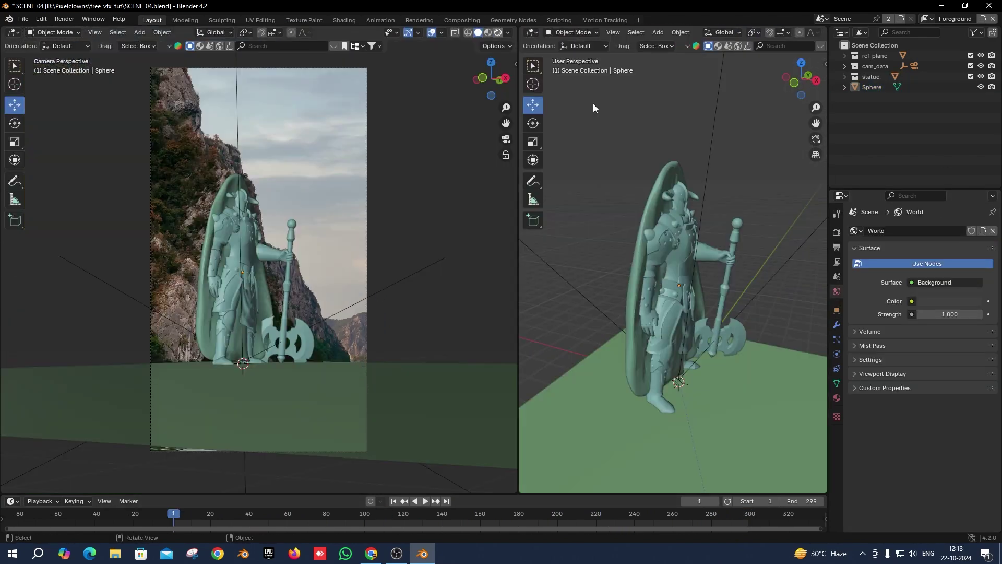
Set the render device to GPU Compute
left_click(837, 231)
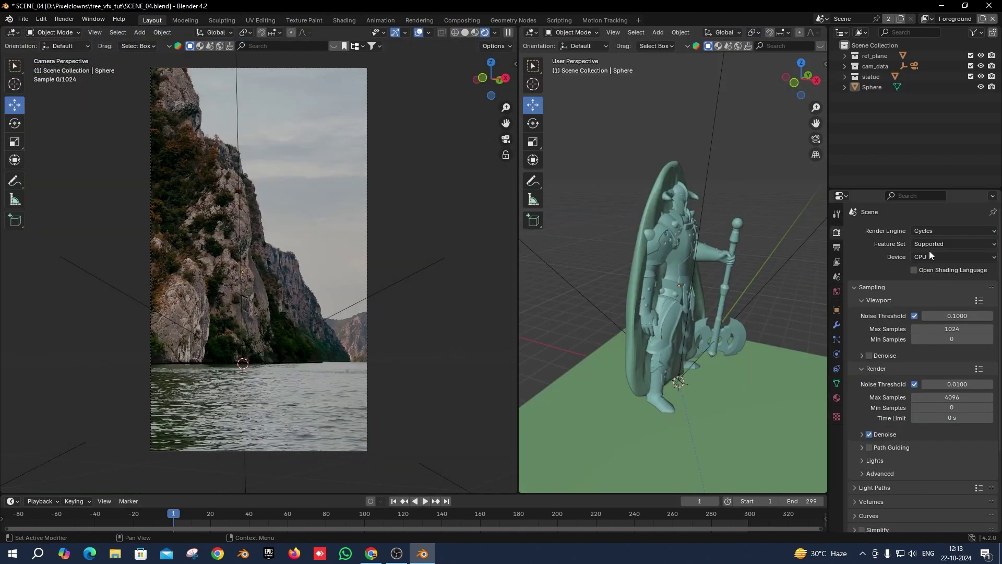
left_click(934, 257)
left_click(937, 281)
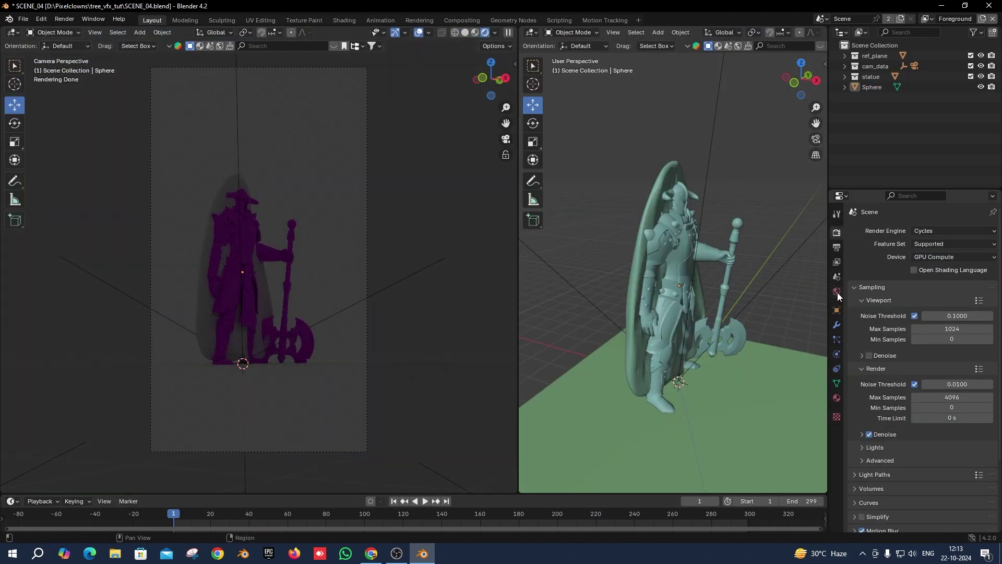
Light the world with an Environment Texture using overcast_soil_puresky_4k.hdr from the Hdri folder
left_click(837, 291)
left_click(912, 296)
left_click(679, 355)
left_click(966, 309)
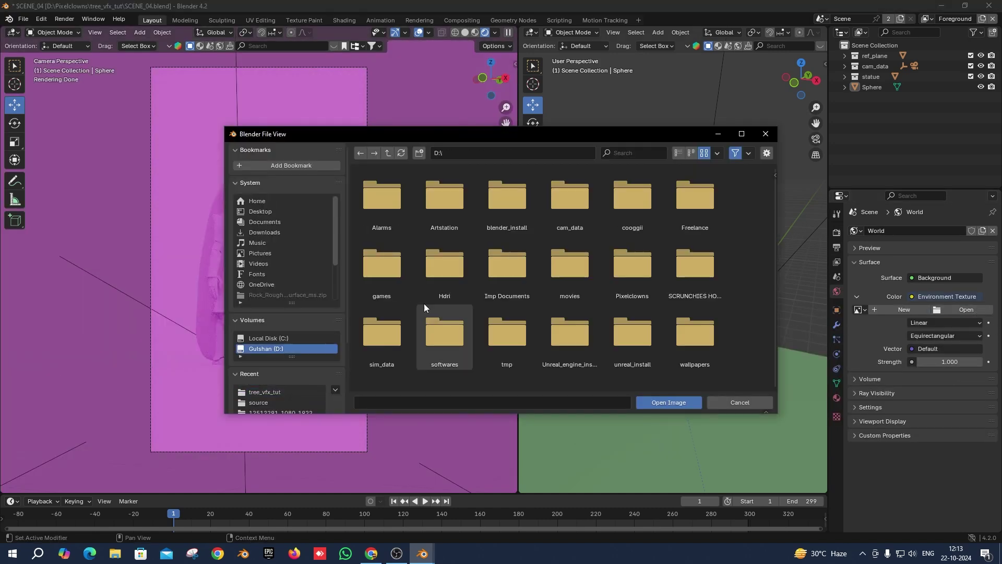
double_click(444, 272)
scroll(451, 300, "down", 5)
scroll(451, 300, "down", 5)
left_click(390, 278)
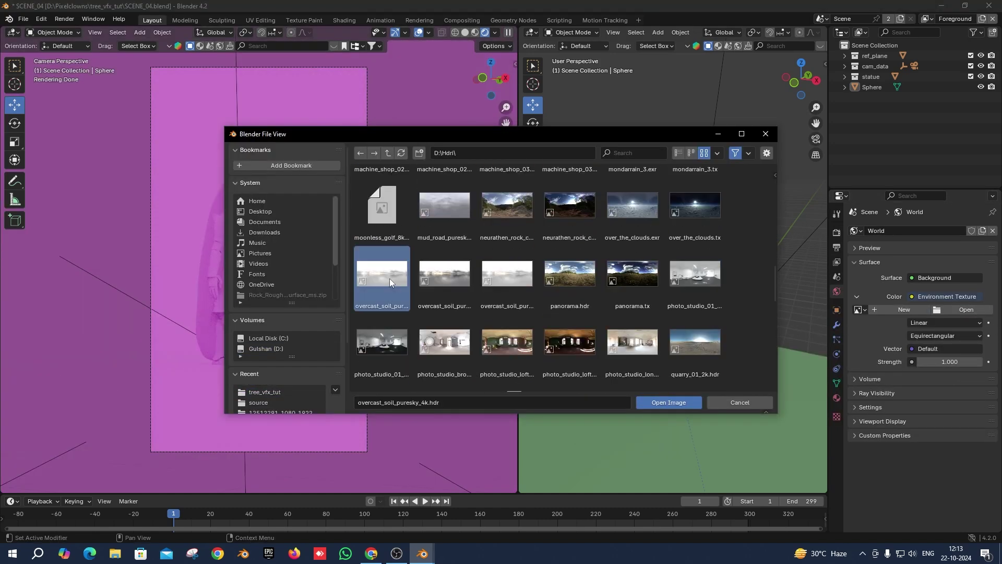
double_click(390, 278)
Turn off the world's Camera ray visibility so the HDRI is hidden from the camera
left_click(877, 432)
left_click(915, 448)
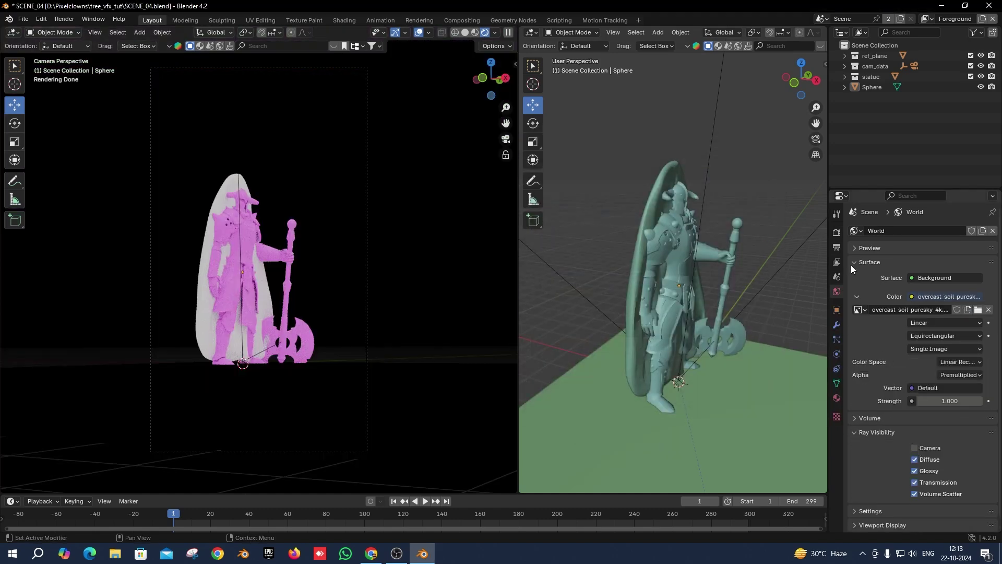
left_click(837, 232)
scroll(861, 443, "down", 4)
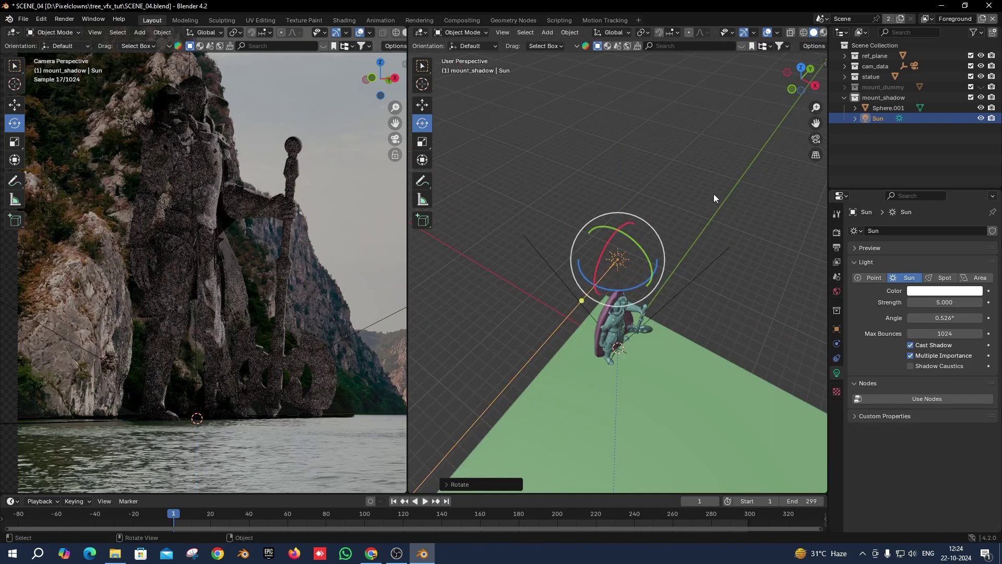
Widen the sun angle to 15° for softer shadows and set World Strength to 0.5
middle_click_drag(714, 193, 712, 252)
left_click_drag(935, 318, 956, 319)
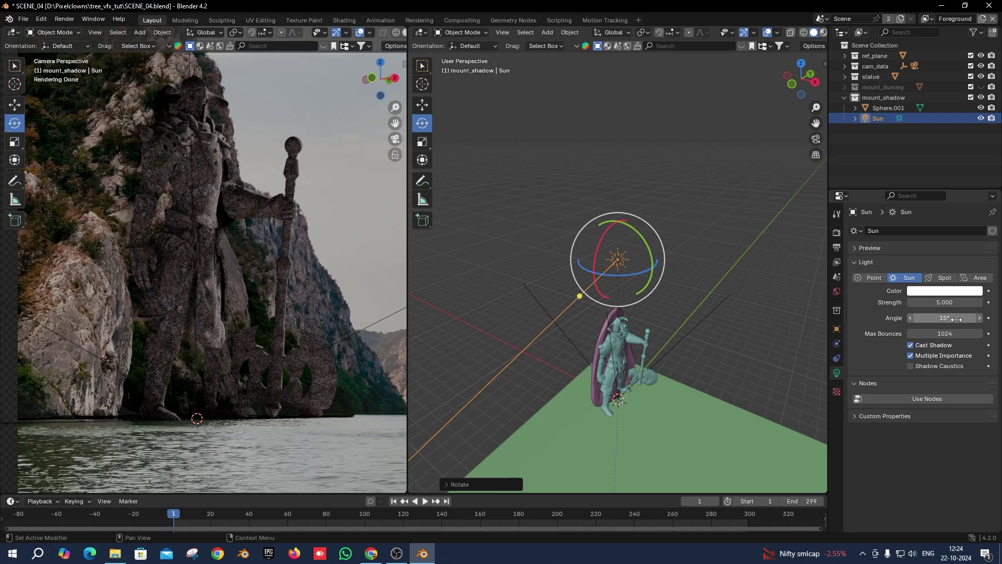
left_click(837, 291)
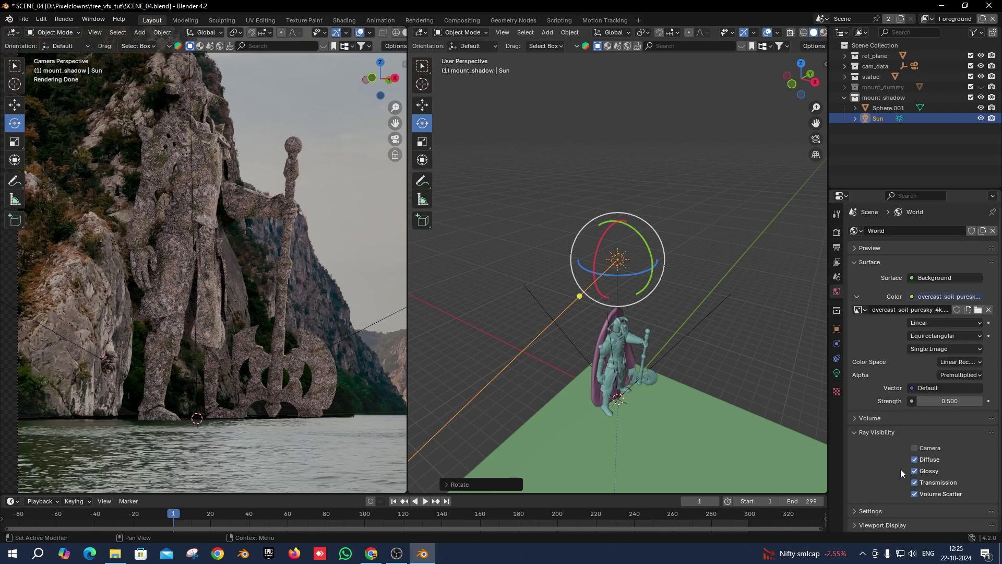
key("alt+a")
scroll(230, 312, "down", 2)
middle_click_drag(554, 324, 593, 355)
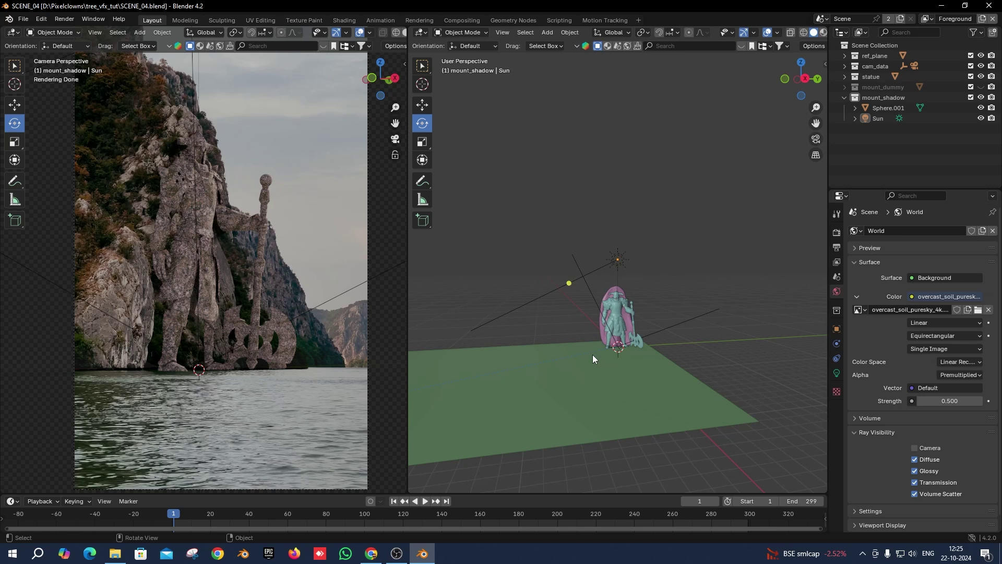
Enable the camera's Background Images to show the footage, and save the scene
left_click(915, 66)
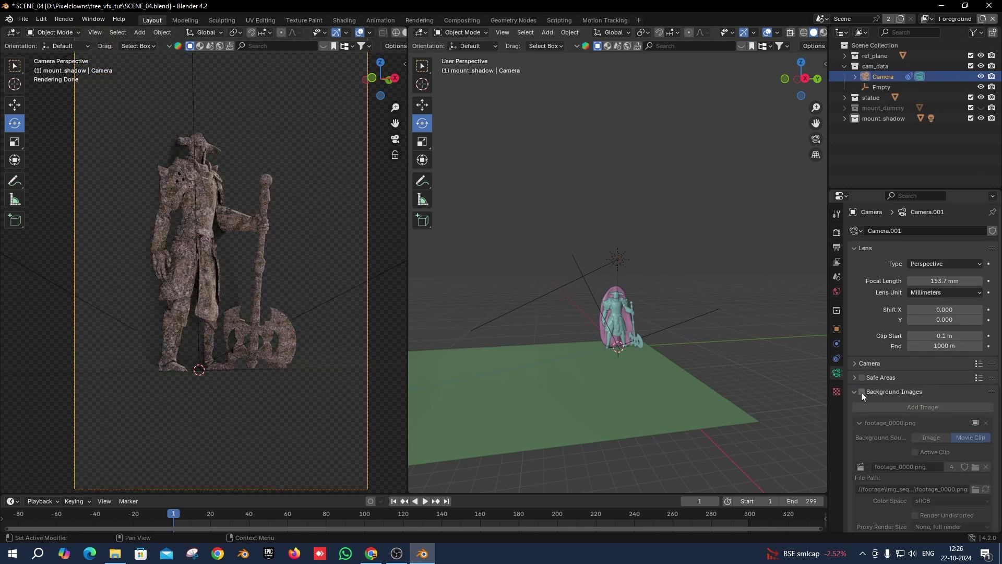
left_click(622, 260)
middle_click_drag(633, 259, 626, 298)
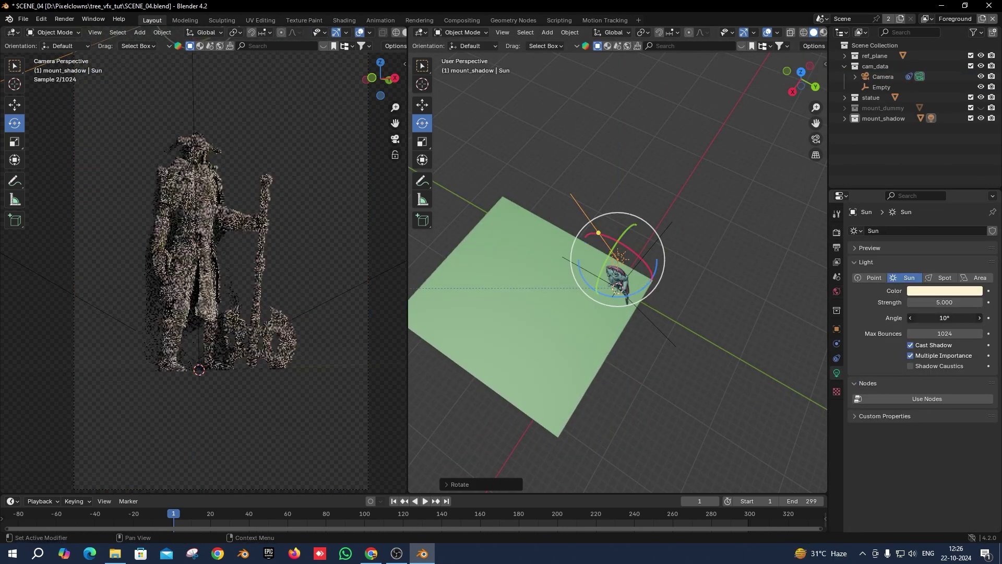
left_click(882, 76)
left_click(862, 391)
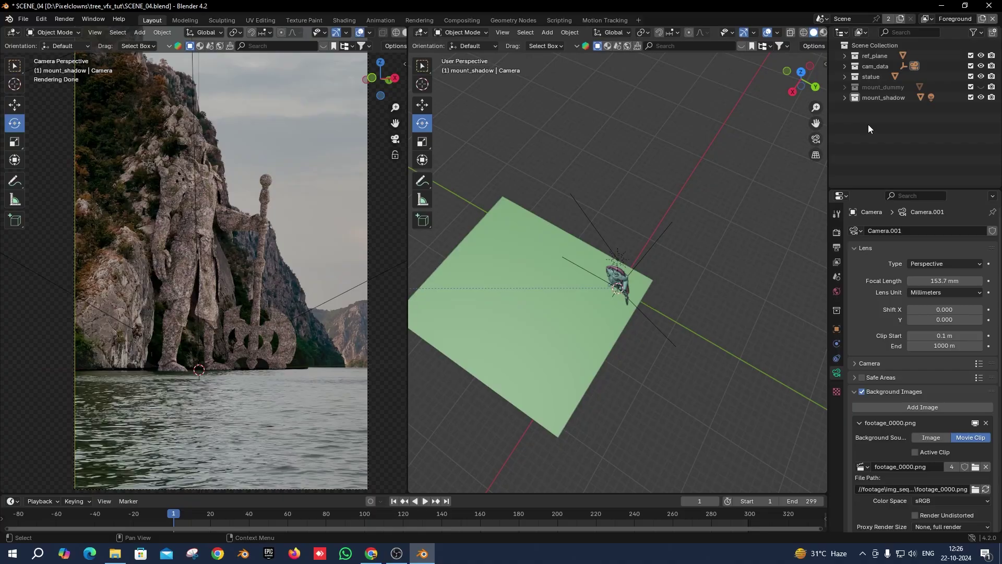
key("ctrl+s")
left_click(23, 19)
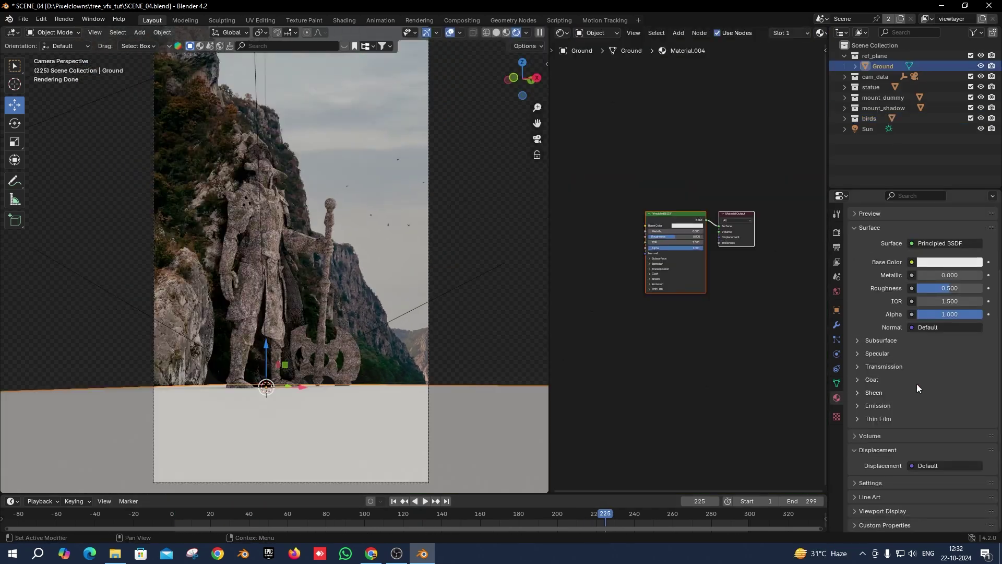
Give the Ground material Roughness 0, Metallic 1 and a black Base Color
key("BackSpace")
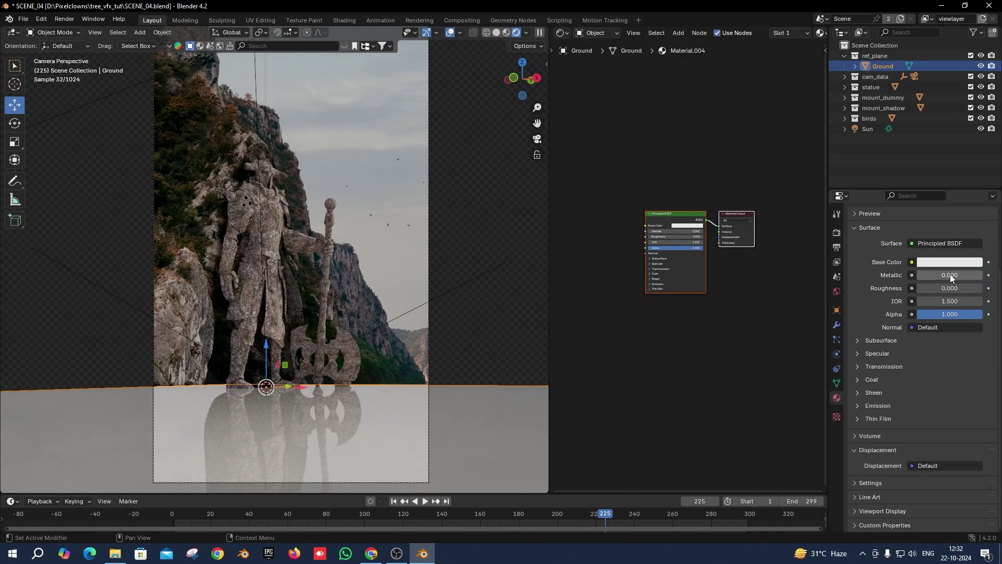
left_click_drag(950, 274, 982, 274)
left_click(938, 267)
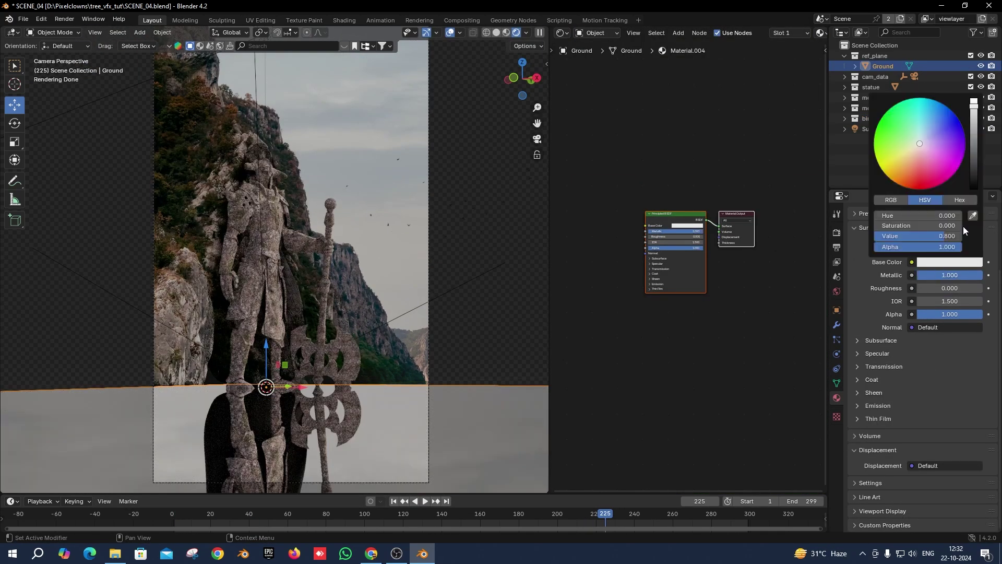
left_click_drag(972, 162, 974, 189)
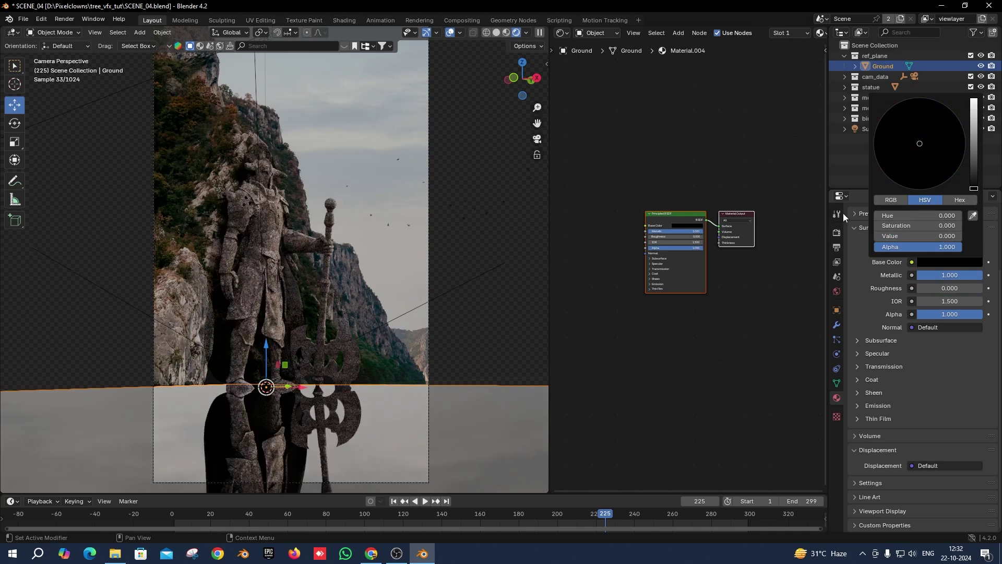
Deselect the Ground plane and switch to the statue_lyr view layer
left_click(838, 174)
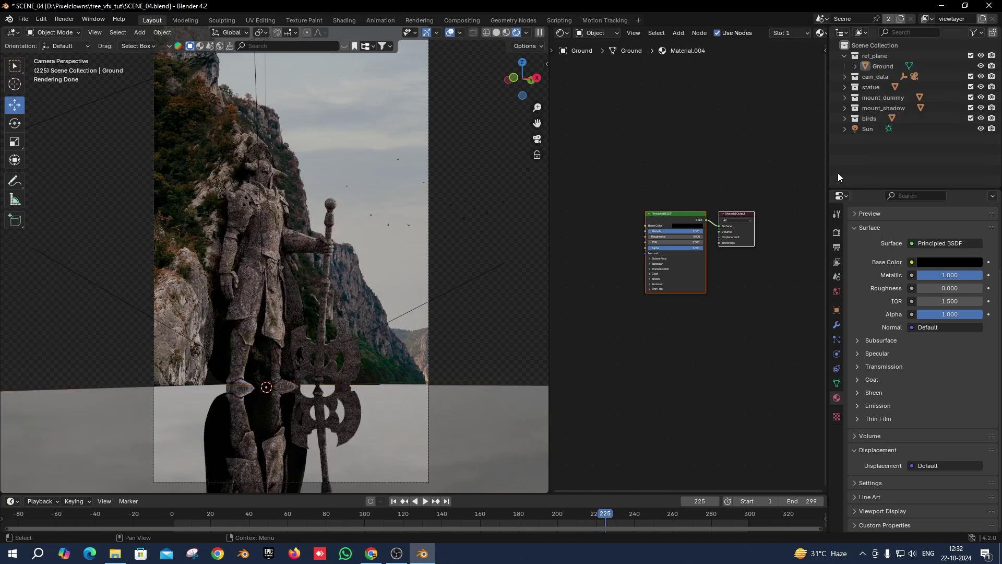
left_click(928, 18)
left_click(877, 77)
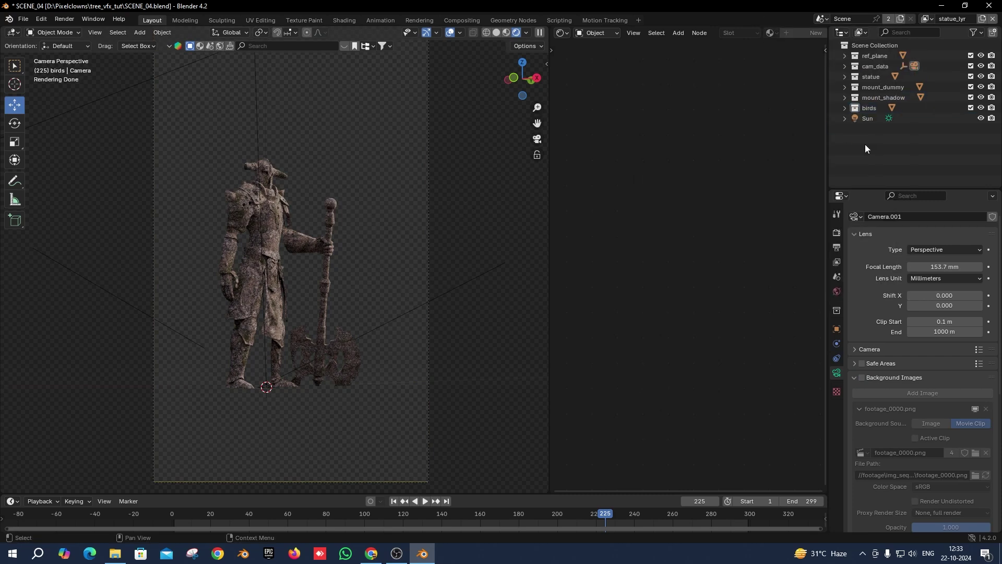
Save, add a new shadow view layer, and exclude the mount_dummy collection from it
key("ctrl+s")
left_click(982, 18)
left_click(951, 37)
scroll(951, 20, "up", 2, "ctrl")
right_click(884, 86)
left_click(678, 203)
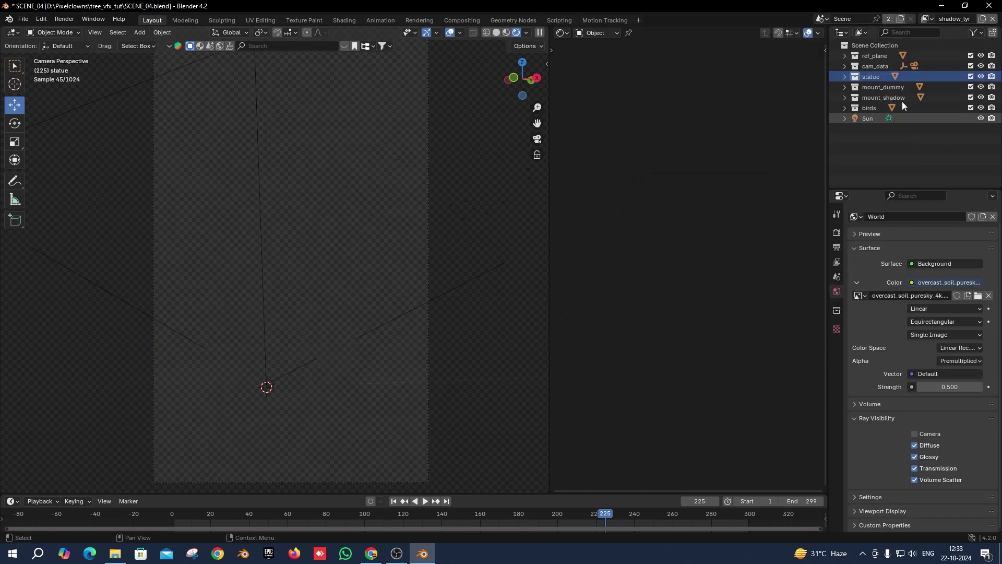
Set up the birds collection for the birds_lyr view layer
key("alt+Tab")
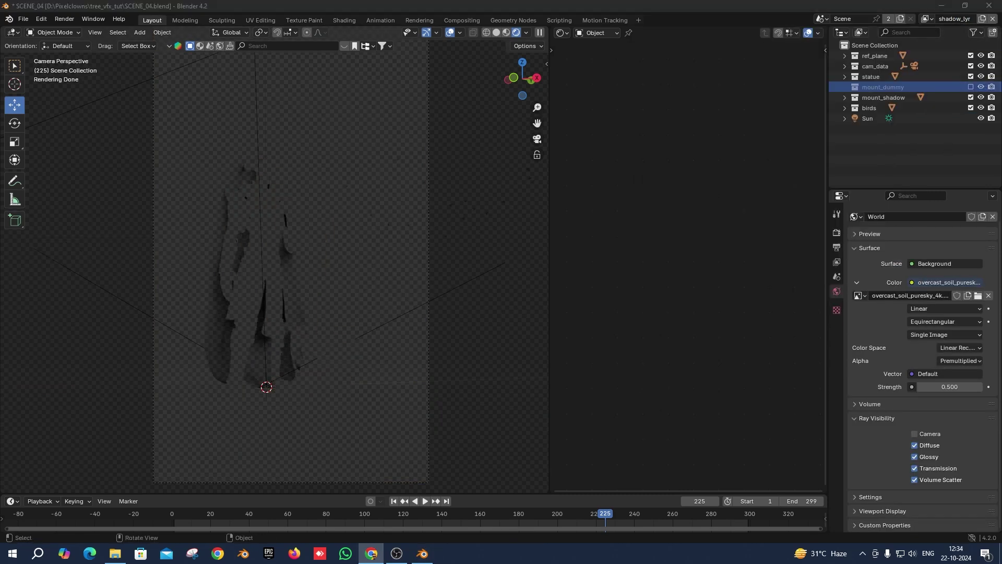
scroll(930, 21, "down", 1, "ctrl")
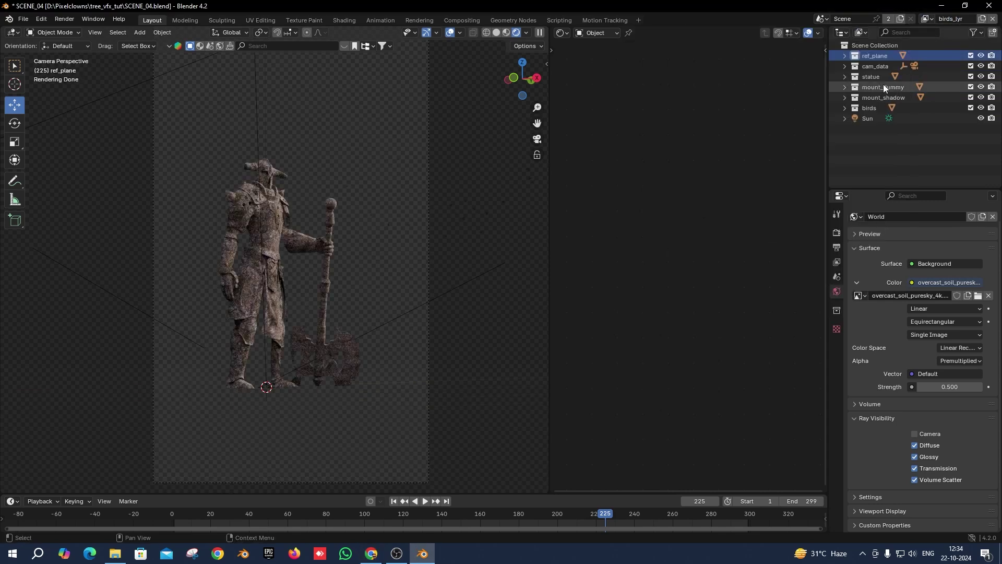
right_click(869, 108)
left_click(721, 199)
Rename the new view layer to ref_lyr and exclude mount_shadow from it
double_click(950, 18)
type("ref")
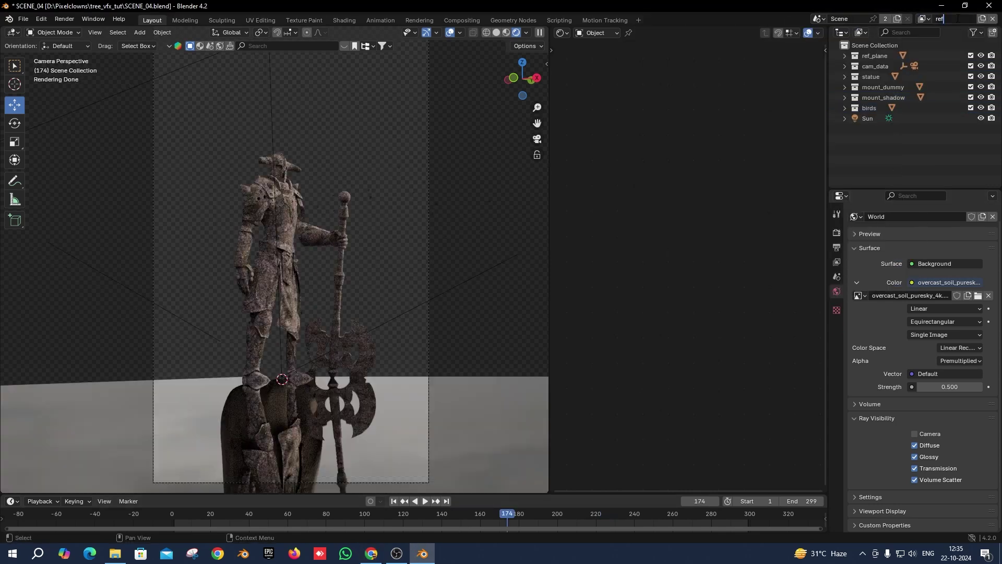
right_click(884, 97)
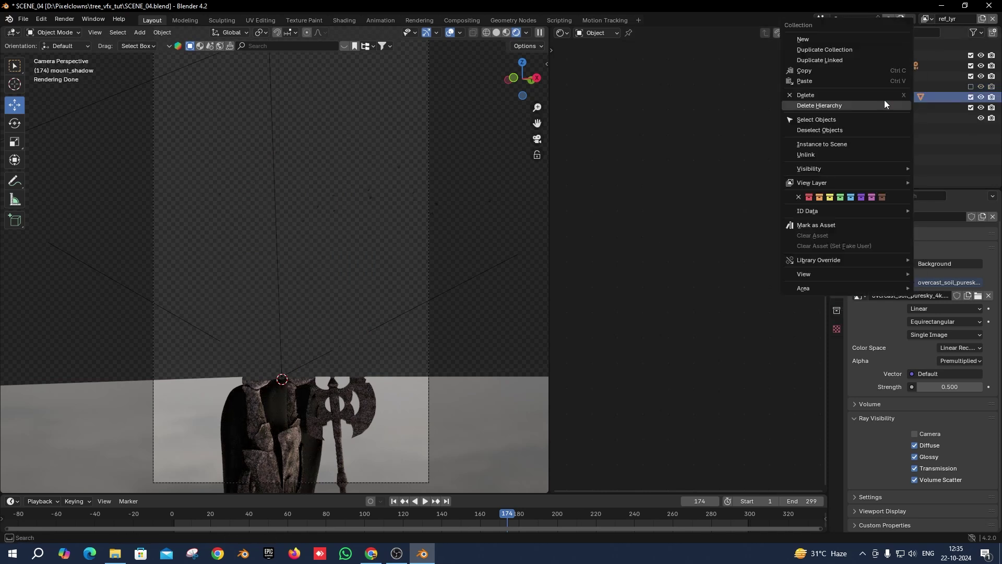
left_click(938, 169)
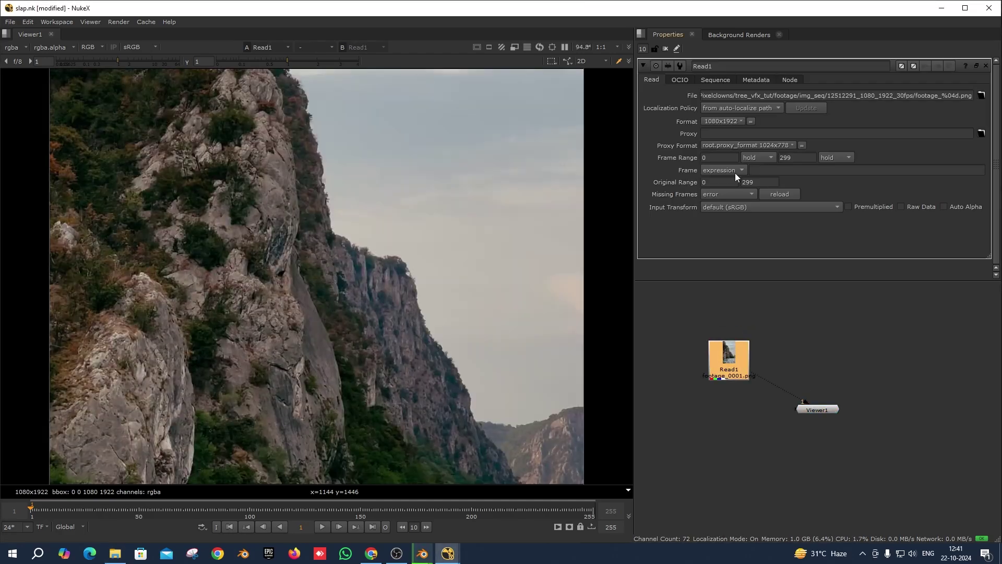